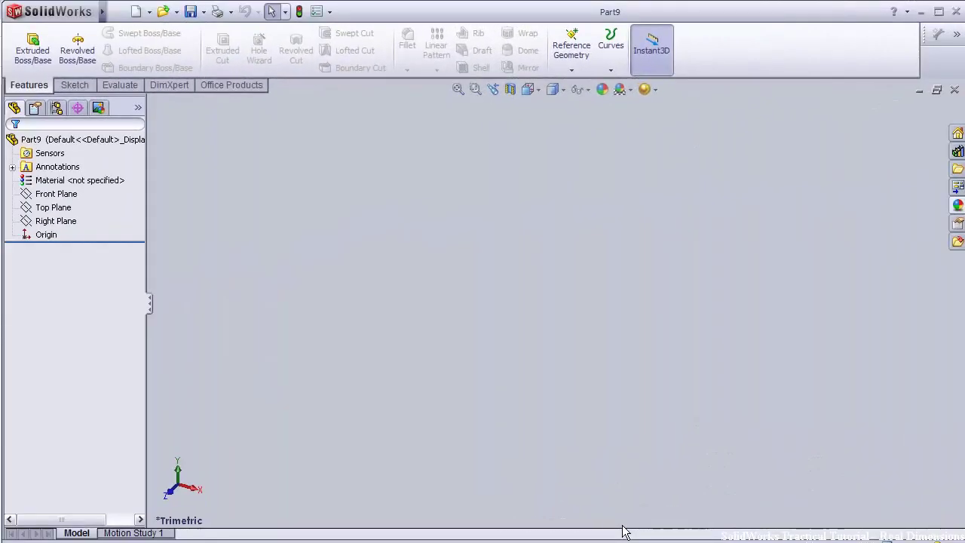
# - Start a sketch on the Top Plane and draw a corner rectangle from the origin
pyautogui.click(53, 206)
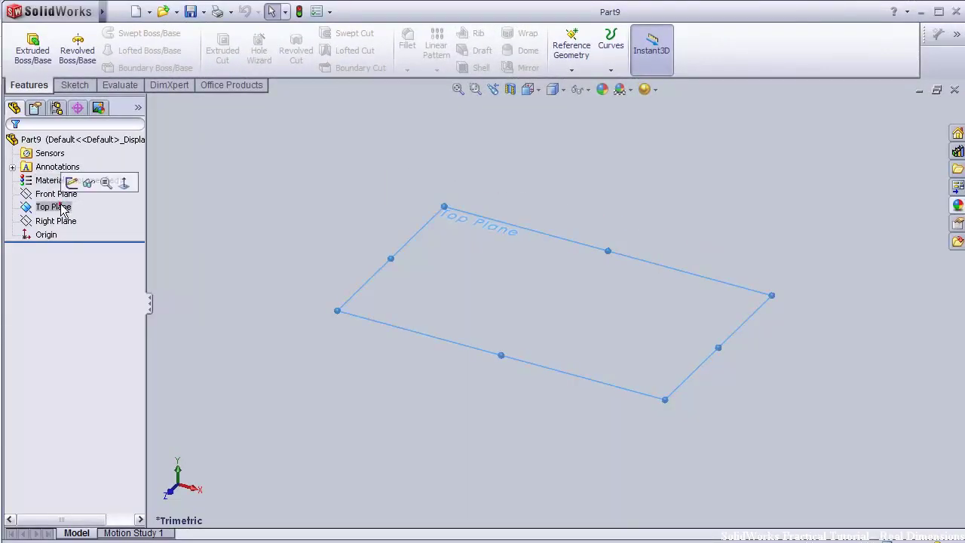
pyautogui.click(71, 186)
pyautogui.click(98, 50)
pyautogui.click(555, 303)
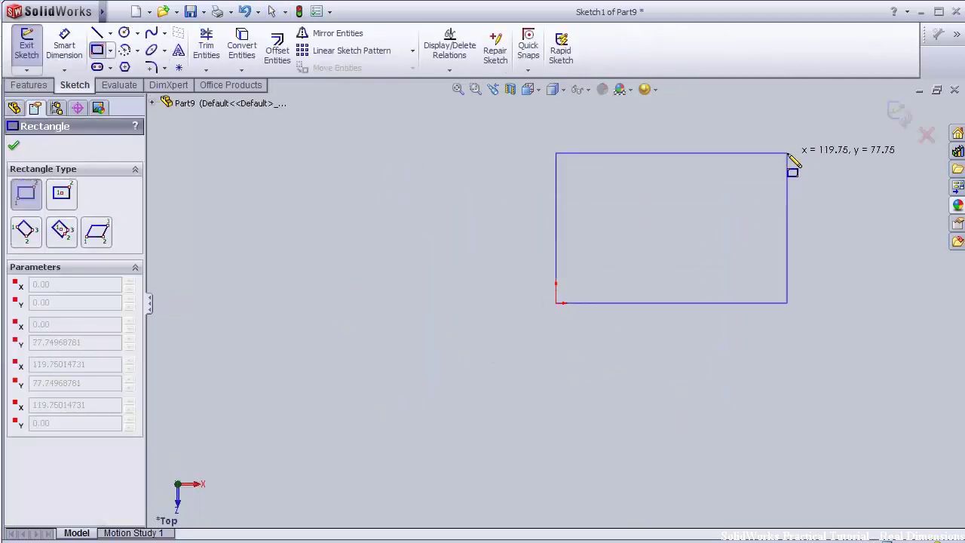
pyautogui.click(787, 153)
# - Dimension the rectangle to 810 mm wide and 410 mm tall
pyautogui.click(64, 46)
pyautogui.click(560, 233)
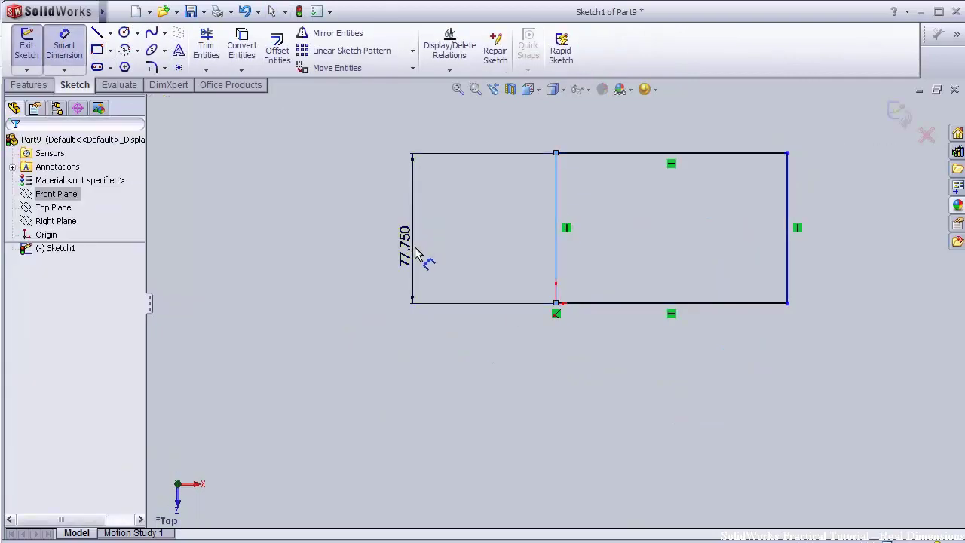
pyautogui.click(428, 260)
pyautogui.write('810')
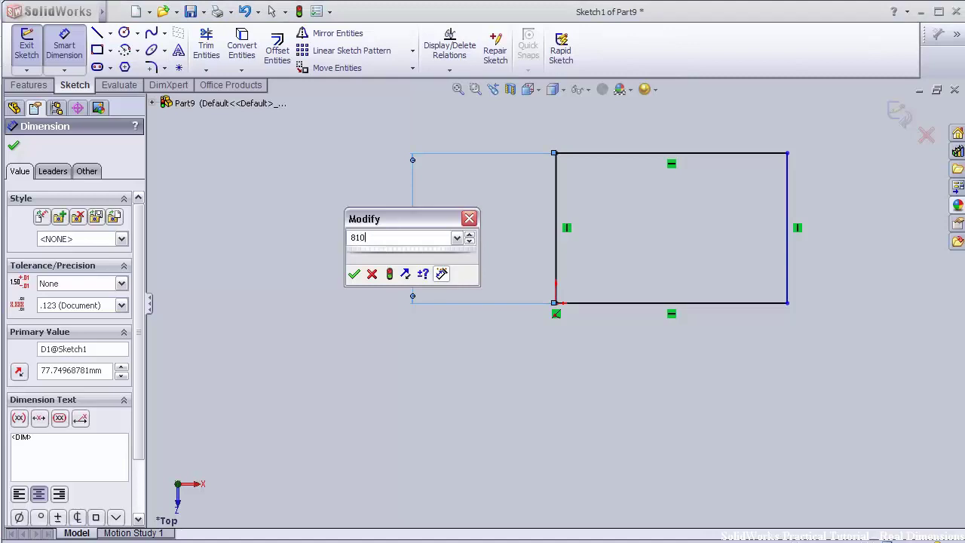
pyautogui.press('Return')
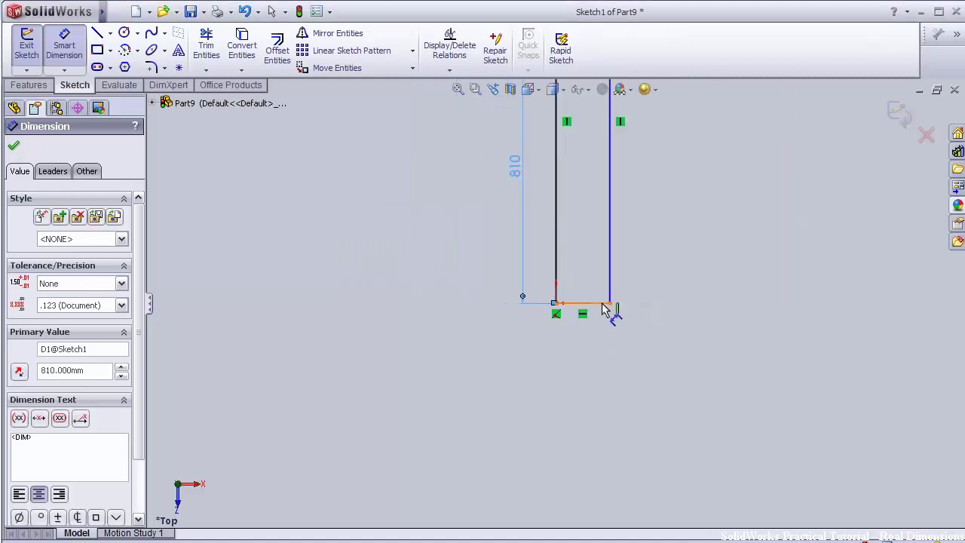
pyautogui.click(604, 309)
pyautogui.click(592, 392)
pyautogui.write('810')
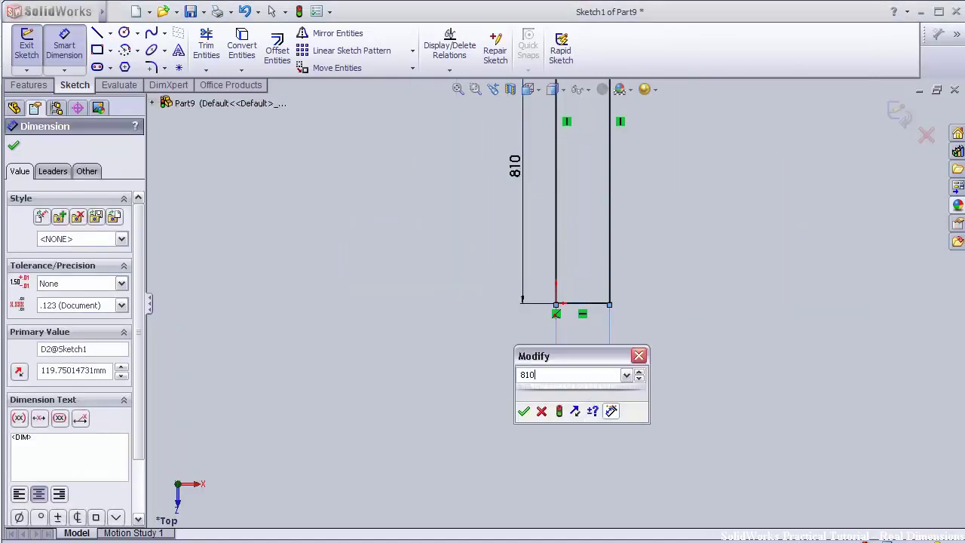
pyautogui.press('Return')
pyautogui.doubleClick(514, 166)
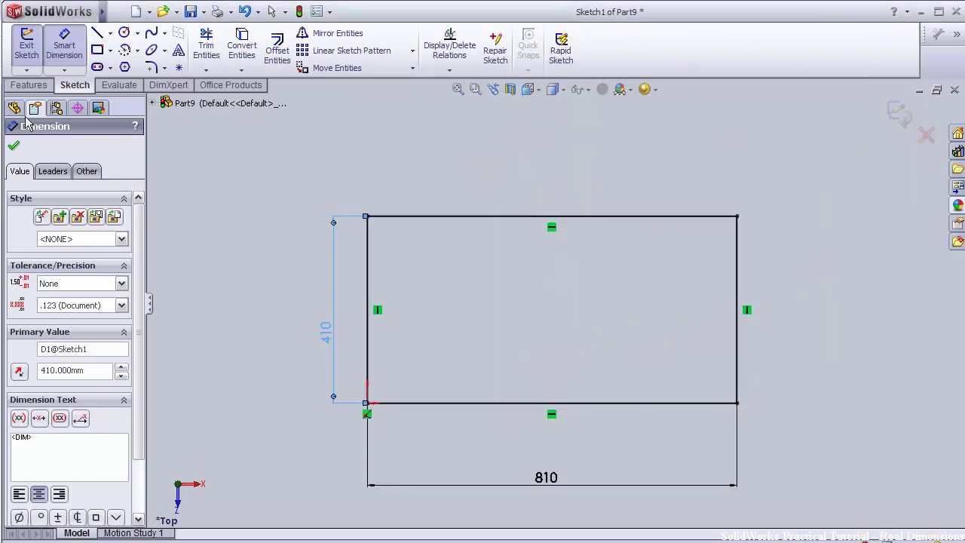
pyautogui.click(29, 85)
# - Extrude the rectangle into a 10 mm thick plate
pyautogui.click(32, 49)
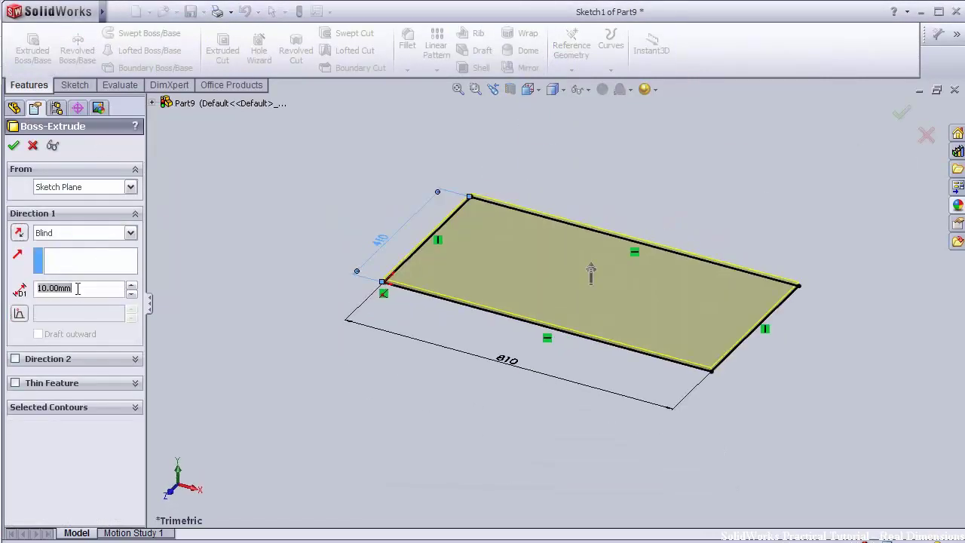
pyautogui.click(13, 144)
pyautogui.moveTo(611, 386)
pyautogui.mouseDown(button='middle')
pyautogui.moveTo(619, 309)
pyautogui.moveTo(678, 338)
pyautogui.moveTo(646, 319)
pyautogui.moveTo(609, 213)
pyautogui.mouseUp(button='middle')
# - Shell the plate at 10 mm with its top face removed
pyautogui.click(568, 242)
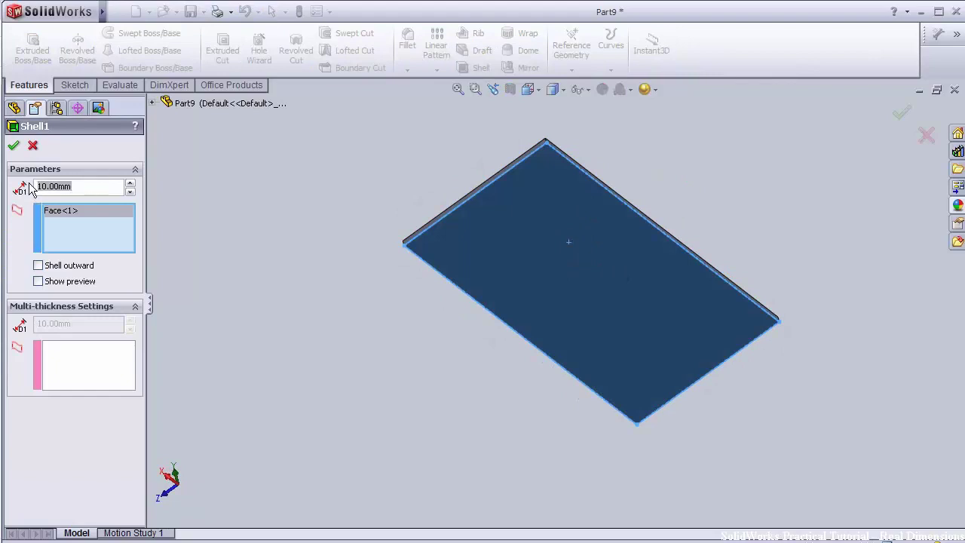
pyautogui.click(13, 146)
pyautogui.moveTo(278, 200)
pyautogui.mouseDown(button='middle')
pyautogui.moveTo(478, 370)
pyautogui.moveTo(461, 381)
pyautogui.moveTo(479, 299)
pyautogui.mouseUp(button='middle')
# - Start a sketch on the plate face, view it normal, and draw a corner rectangle
pyautogui.click(480, 300)
pyautogui.click(528, 233)
pyautogui.press('space')
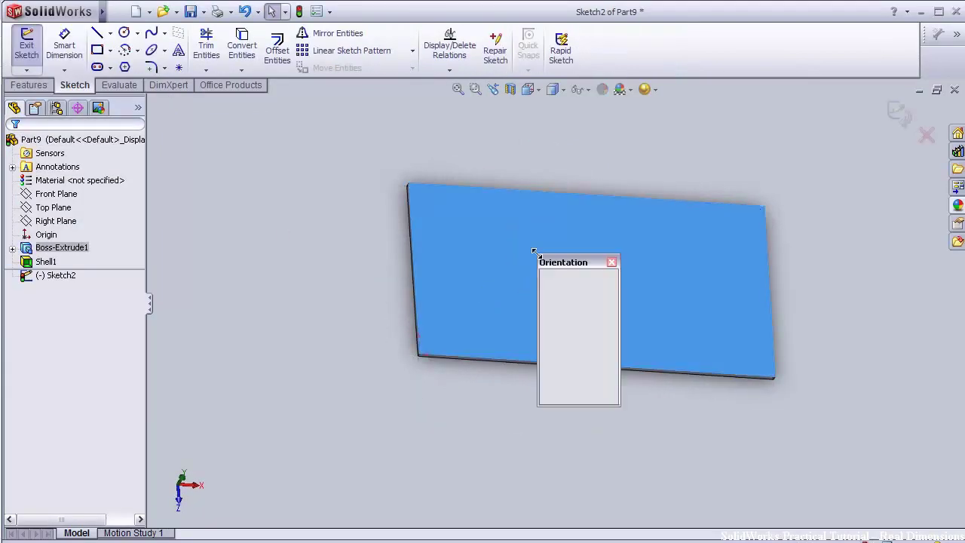
pyautogui.click(565, 300)
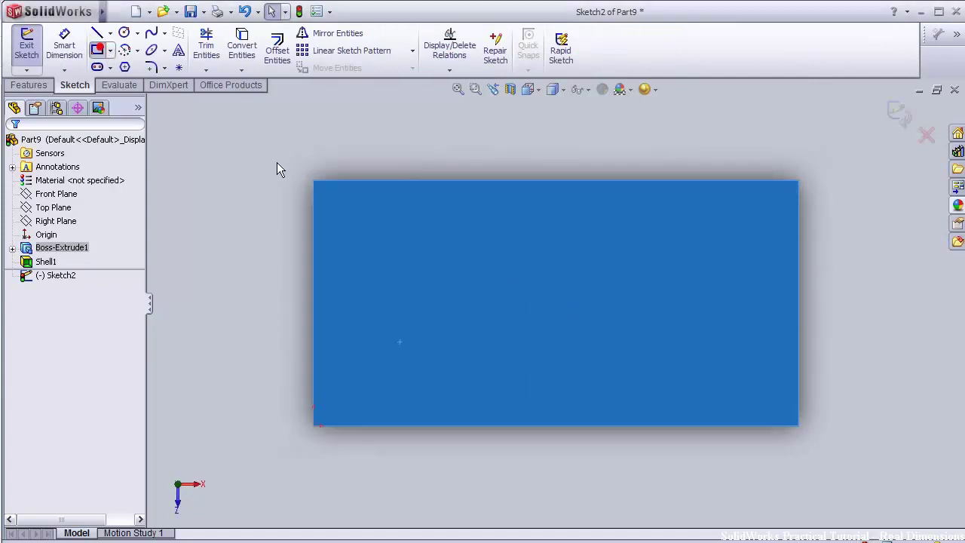
pyautogui.click(325, 195)
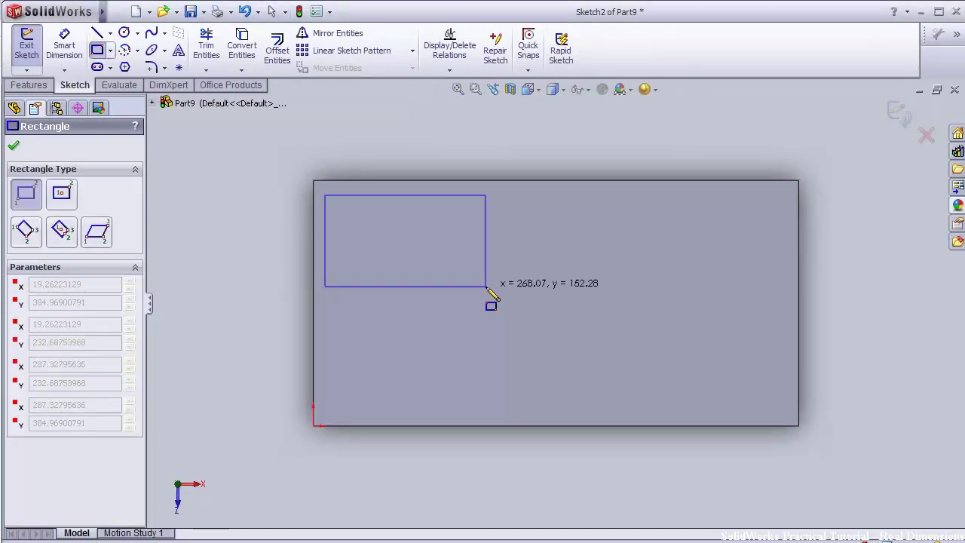
pyautogui.click(790, 412)
# - Dimension the rectangle to 390 mm tall and 790 mm wide
pyautogui.press('d')
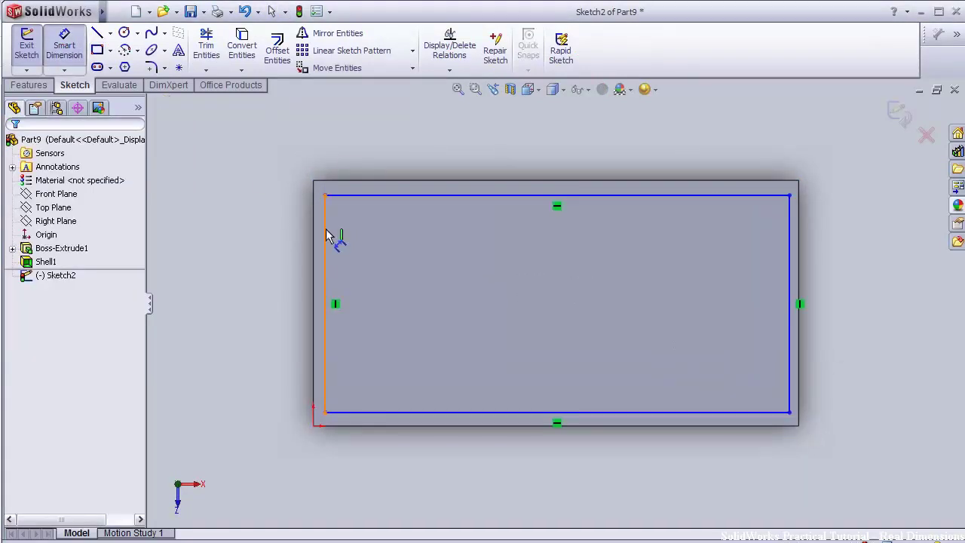
pyautogui.click(325, 234)
pyautogui.click(251, 236)
pyautogui.write('39')
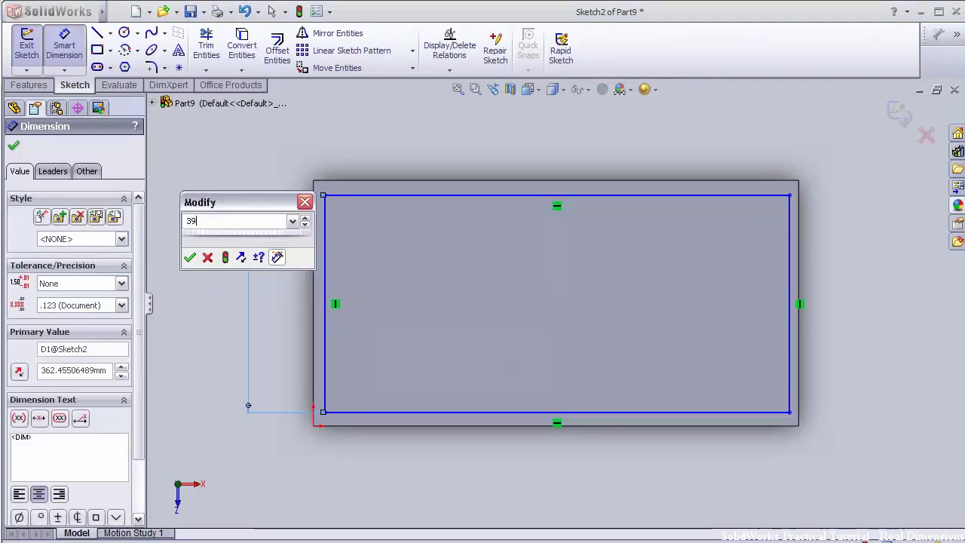
pyautogui.write('0')
pyautogui.press('Return')
pyautogui.click(402, 404)
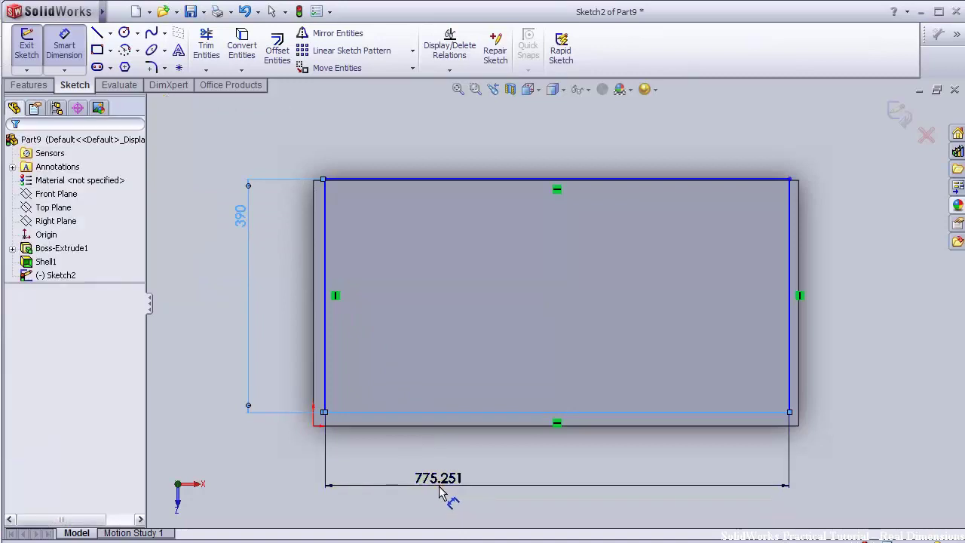
pyautogui.click(445, 495)
pyautogui.write('90')
pyautogui.press('Return')
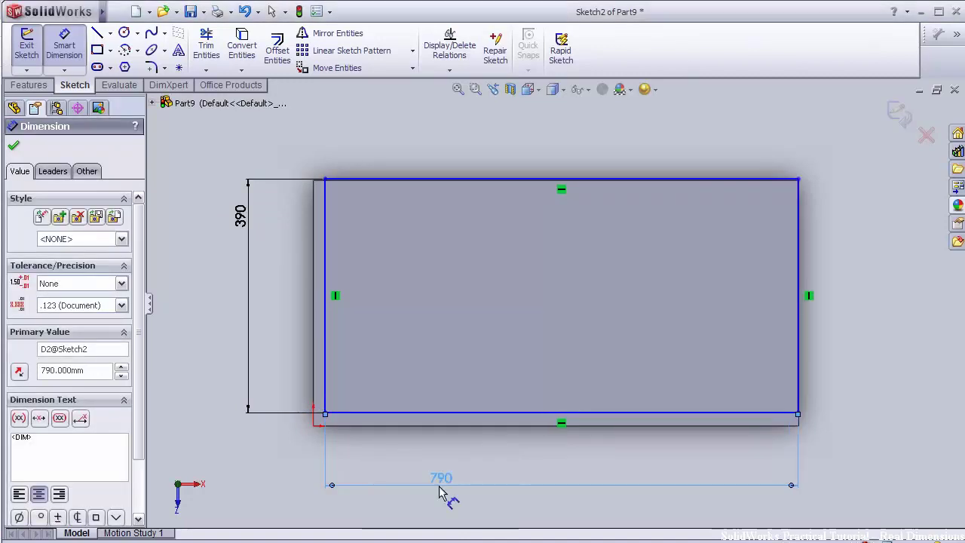
# - Offset the rectangle 10 mm from the plate's bottom and left edges
pyautogui.scroll(-3, 411, 417)
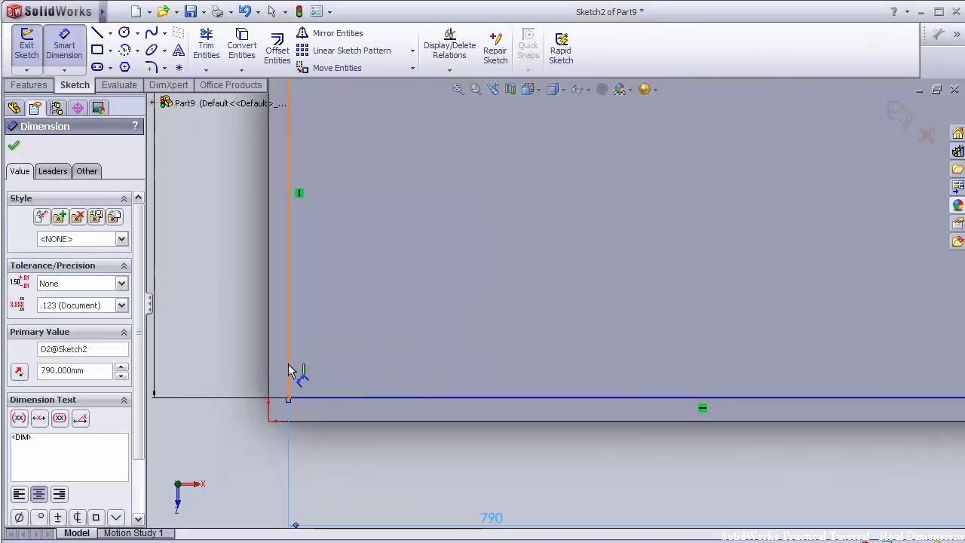
pyautogui.click(316, 399)
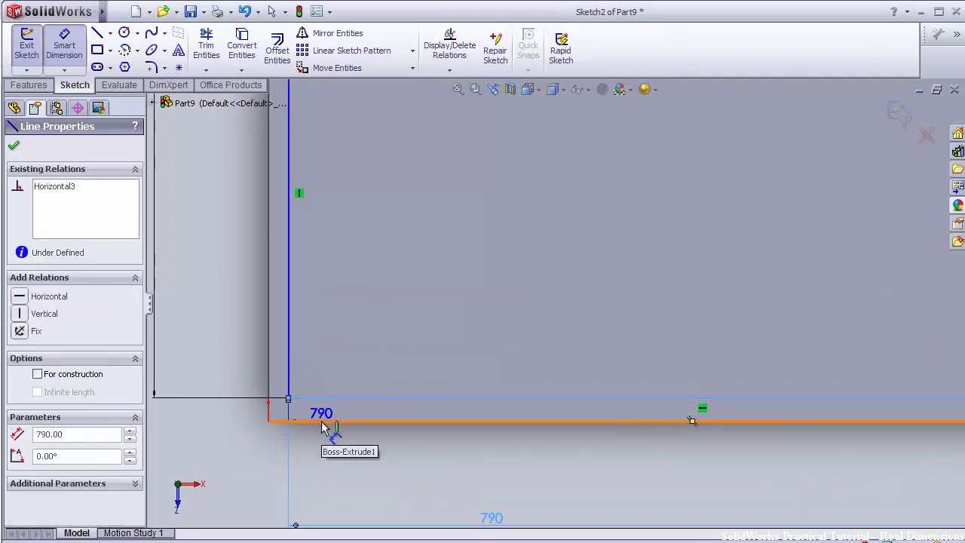
pyautogui.click(329, 420)
pyautogui.click(228, 422)
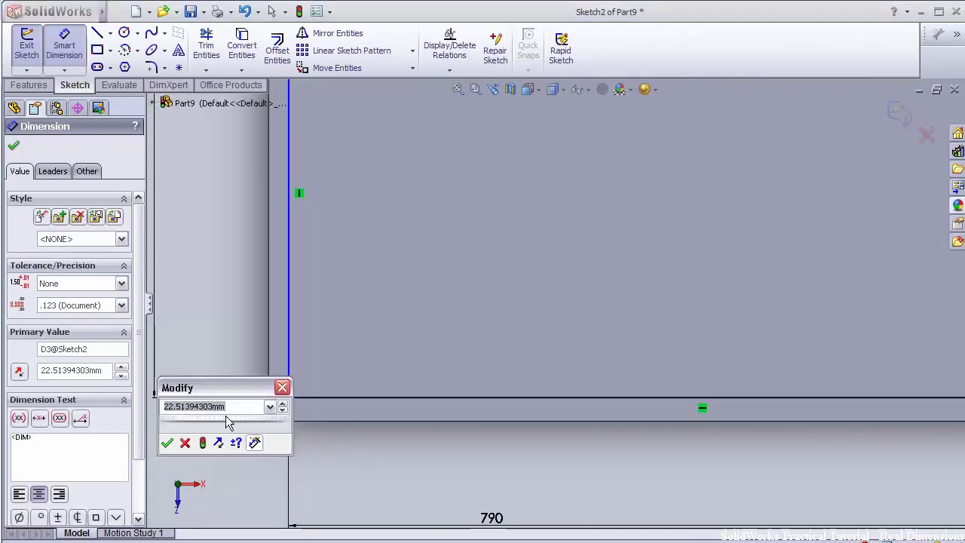
pyautogui.press('Return')
pyautogui.click(276, 388)
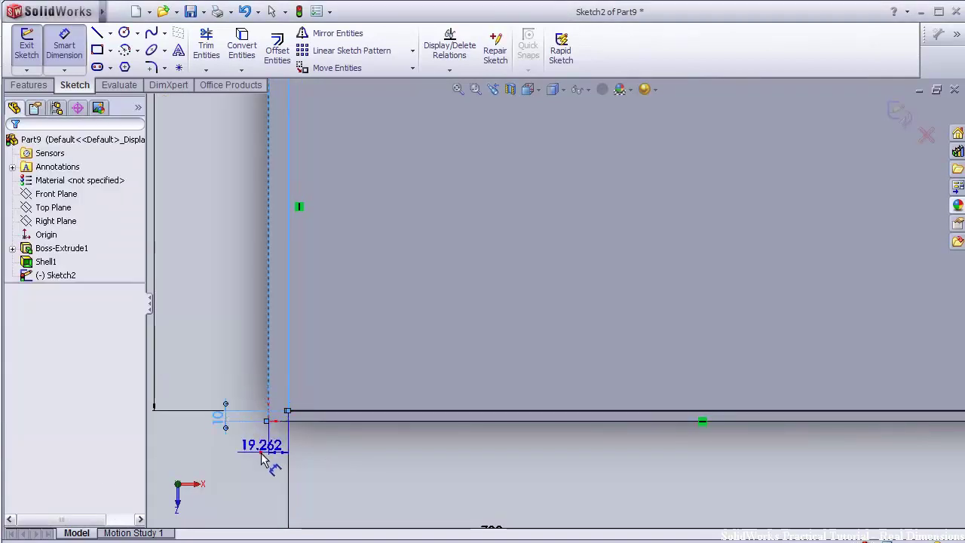
pyautogui.click(262, 456)
pyautogui.write('10')
pyautogui.press('Return')
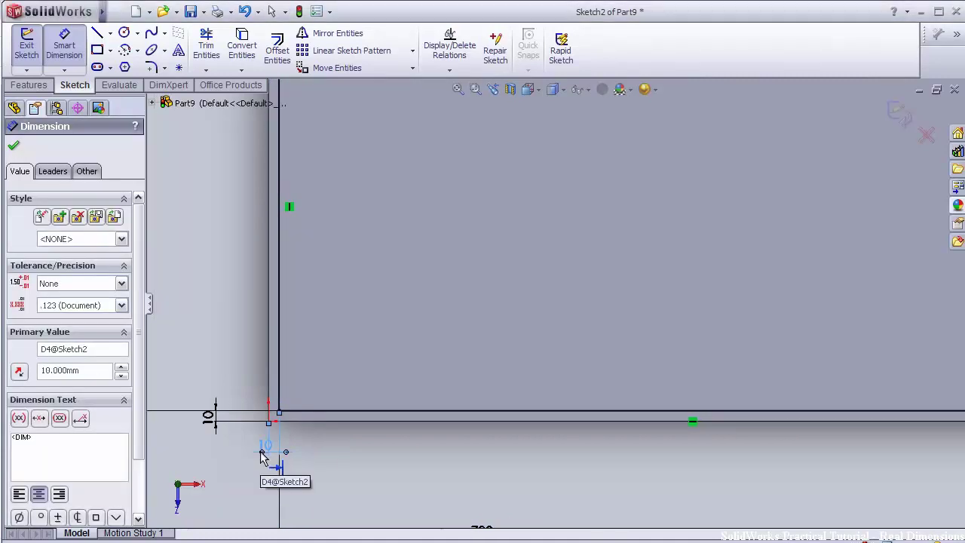
pyautogui.press('f')
pyautogui.click(29, 85)
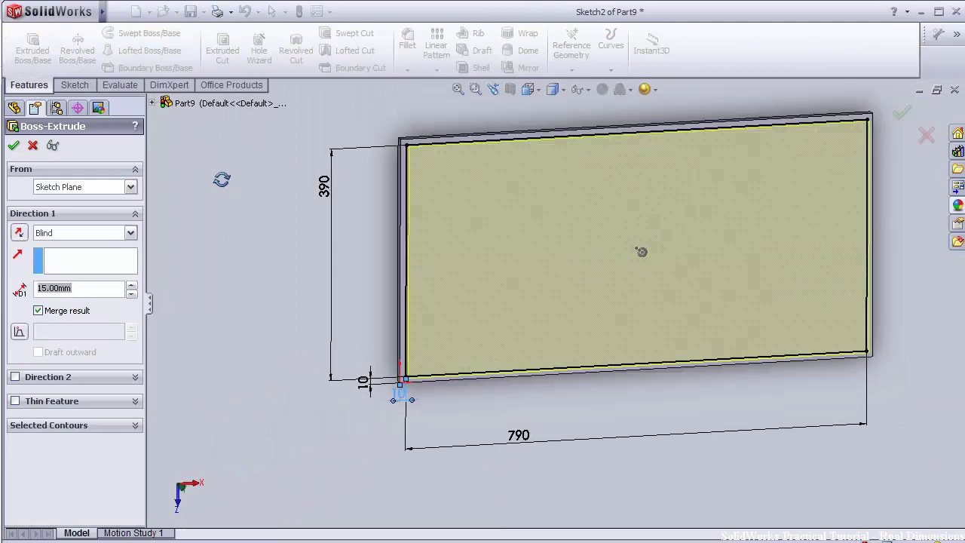
# - Try a Through All end condition on the boss extrusion, then cancel it
pyautogui.click(92, 234)
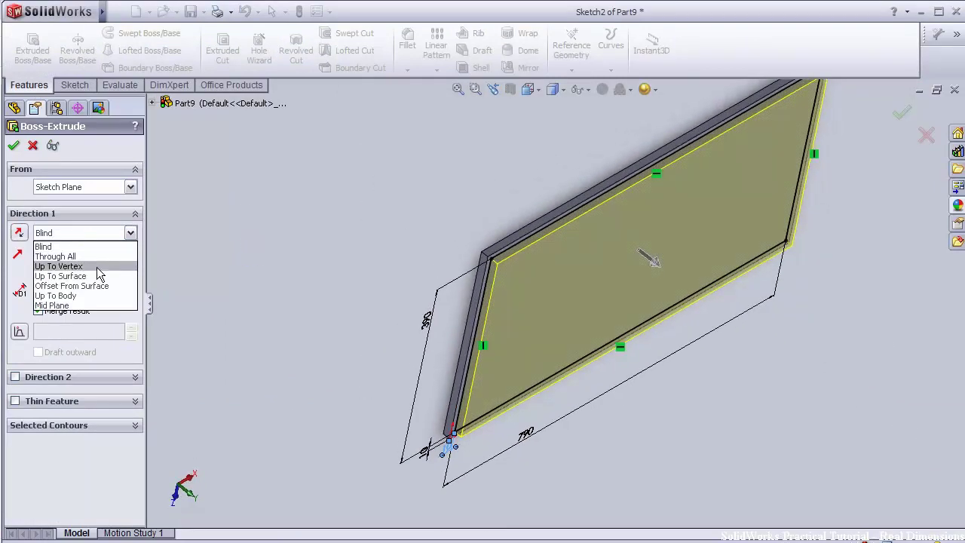
pyautogui.click(98, 258)
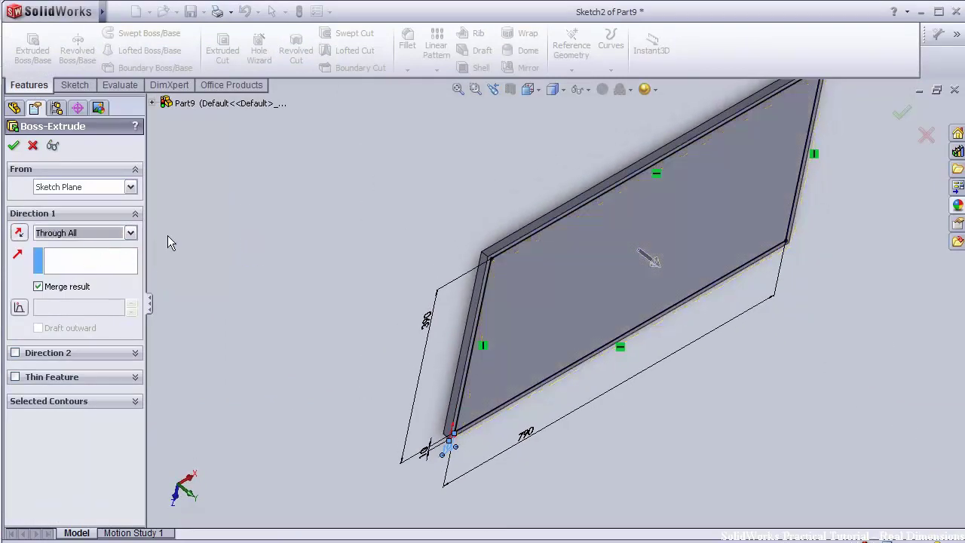
pyautogui.click(31, 146)
# - Cut the inner rectangle through the plate and orbit to inspect the resulting frame
pyautogui.click(215, 53)
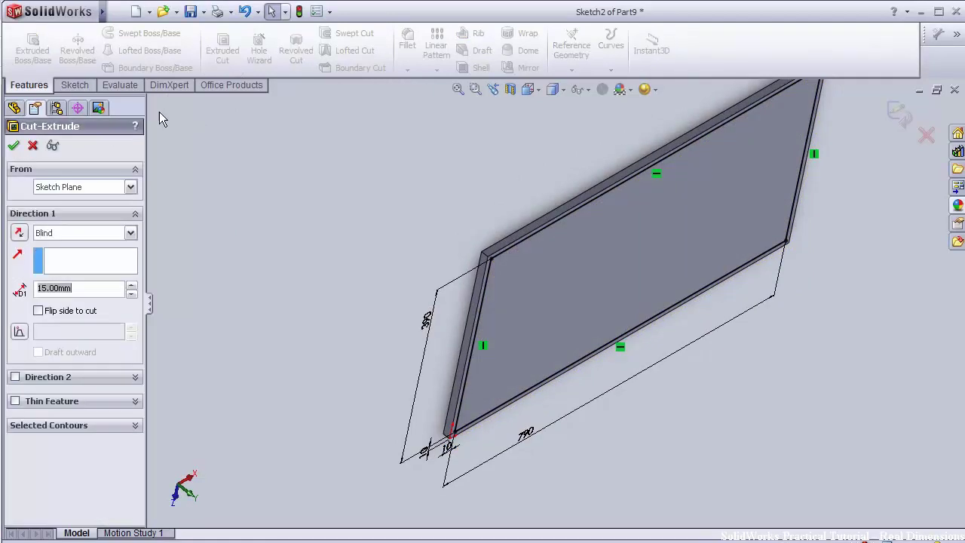
pyautogui.moveTo(159, 111)
pyautogui.mouseDown(button='middle')
pyautogui.moveTo(207, 214)
pyautogui.moveTo(295, 218)
pyautogui.mouseUp(button='middle')
pyautogui.press('Return')
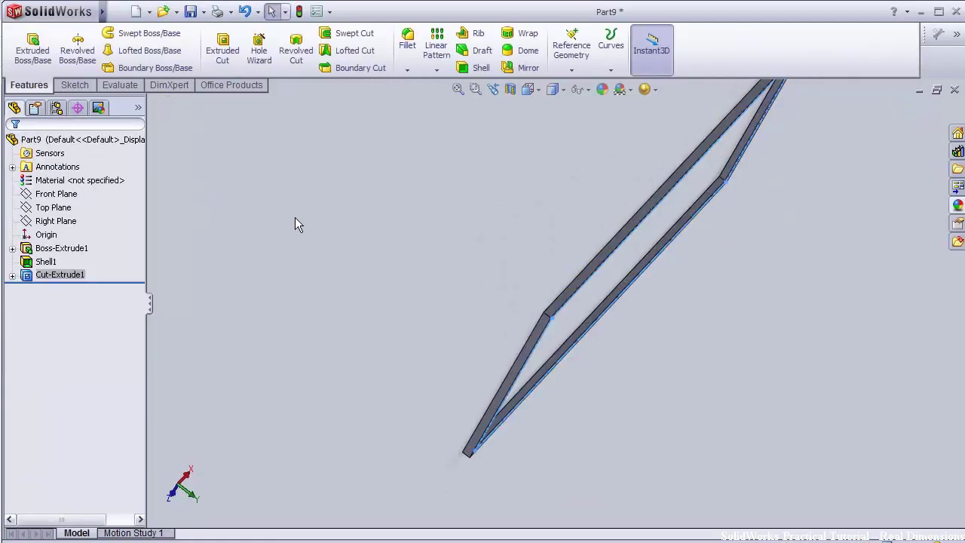
pyautogui.moveTo(299, 230)
pyautogui.mouseDown(button='middle')
pyautogui.moveTo(265, 153)
pyautogui.moveTo(401, 299)
pyautogui.moveTo(502, 298)
pyautogui.mouseUp(button='middle')
pyautogui.click(588, 278)
pyautogui.moveTo(588, 278)
pyautogui.mouseDown(button='middle')
pyautogui.moveTo(550, 223)
pyautogui.moveTo(561, 231)
pyautogui.mouseUp(button='middle')
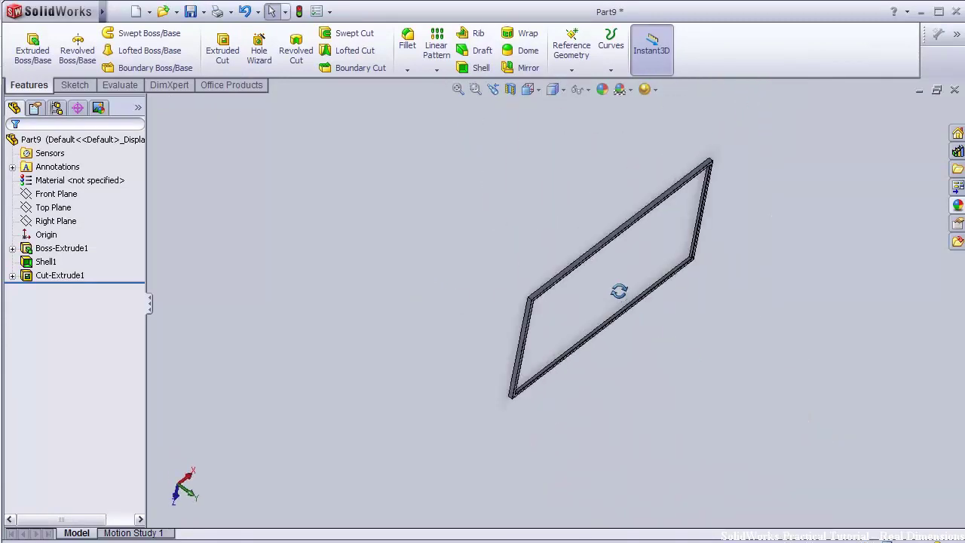
pyautogui.scroll(-4, 586, 280)
pyautogui.scroll(-3, 519, 293)
pyautogui.moveTo(517, 287)
pyautogui.mouseDown(button='middle')
pyautogui.moveTo(450, 222)
pyautogui.moveTo(497, 268)
pyautogui.mouseUp(button='middle')
# - Create a new part and draw a rectangle from the origin on the Top Plane
pyautogui.click(136, 12)
pyautogui.click(612, 369)
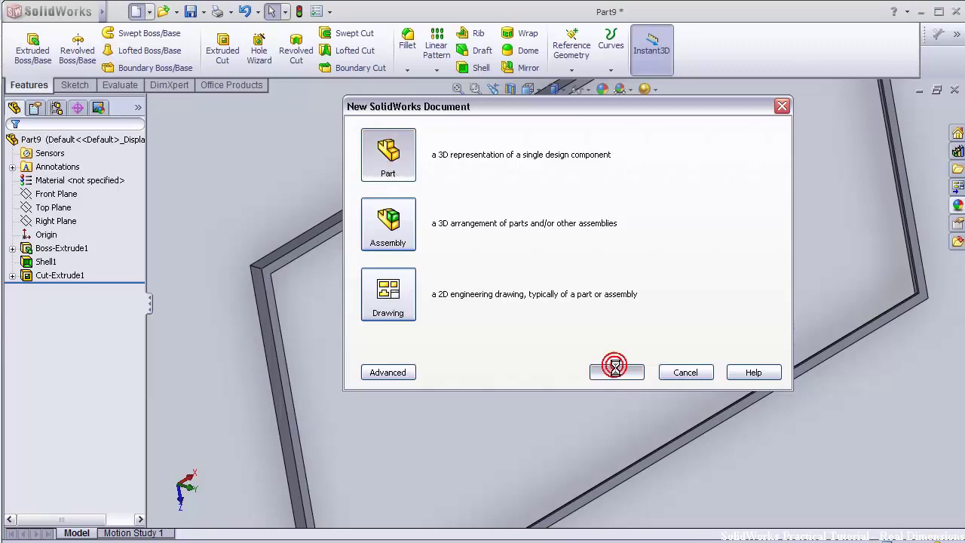
pyautogui.click(53, 207)
pyautogui.click(68, 185)
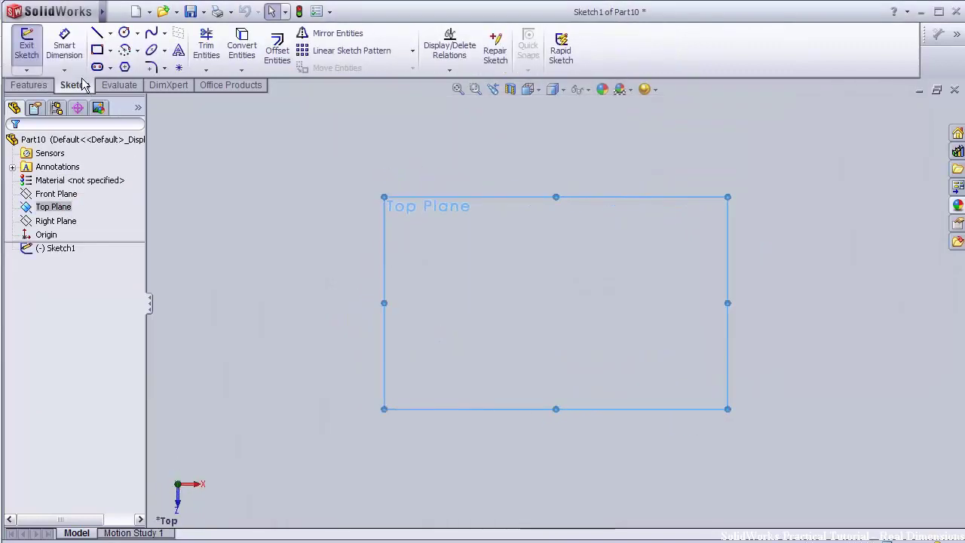
pyautogui.moveTo(556, 302); pyautogui.dragTo(776, 159)
# - Dimension the rectangle to 410 mm tall and 810 mm wide
pyautogui.press('d')
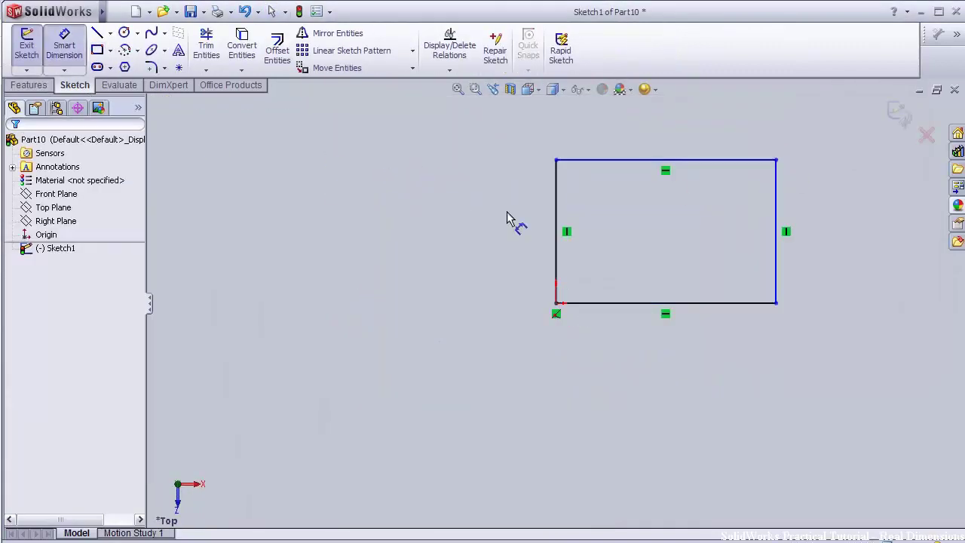
pyautogui.click(555, 226)
pyautogui.click(431, 214)
pyautogui.write('410')
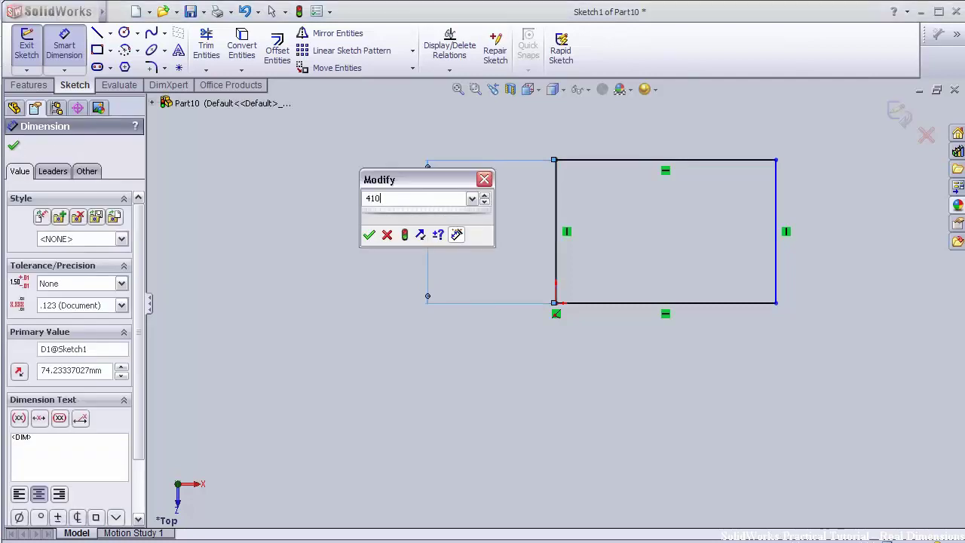
pyautogui.press('Return')
pyautogui.click(604, 305)
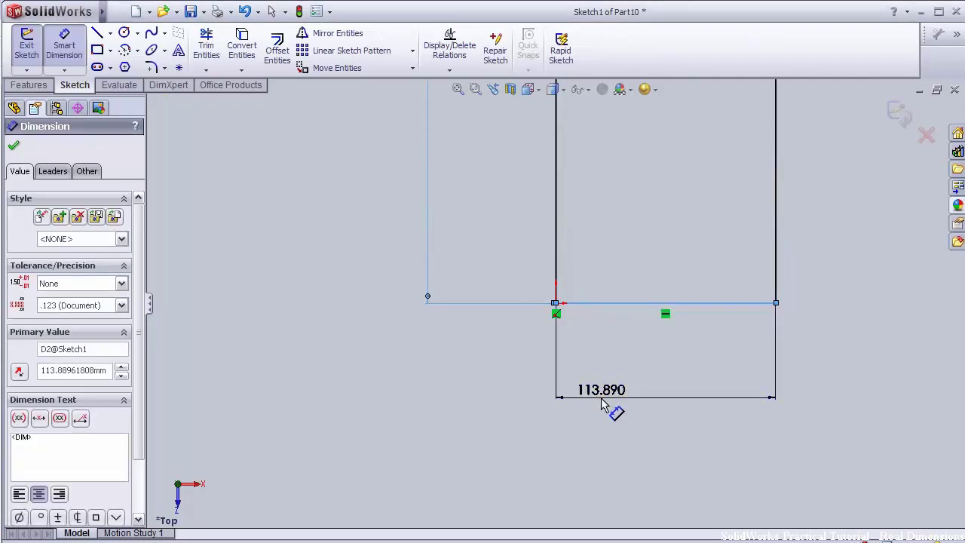
pyautogui.click(607, 398)
pyautogui.write('810')
pyautogui.press('Return')
# - Extrude the rectangle into a 5 mm thick plate
pyautogui.click(11, 86)
pyautogui.write('5')
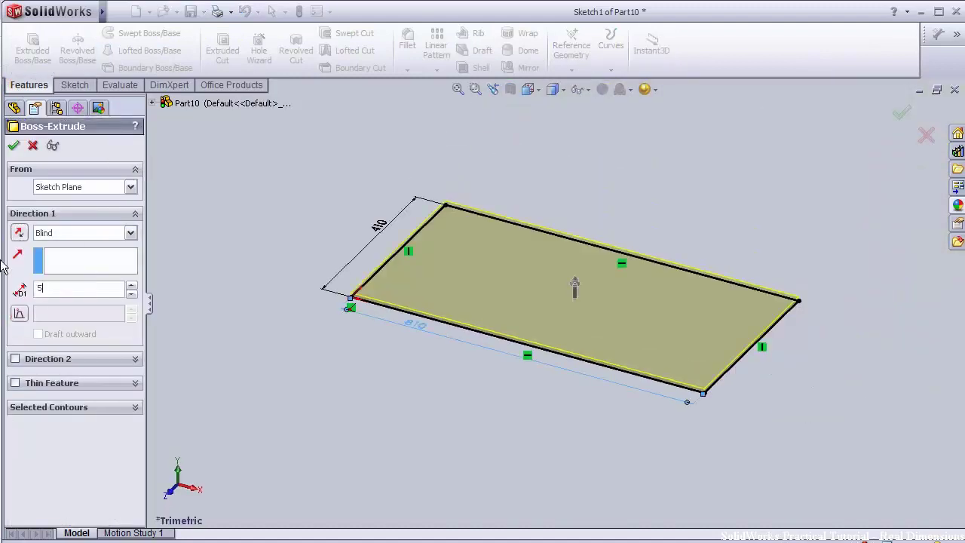
pyautogui.press('Return')
pyautogui.press('Return')
pyautogui.moveTo(246, 272); pyautogui.dragTo(280, 280, button='middle')
pyautogui.scroll(-3, 286, 271)
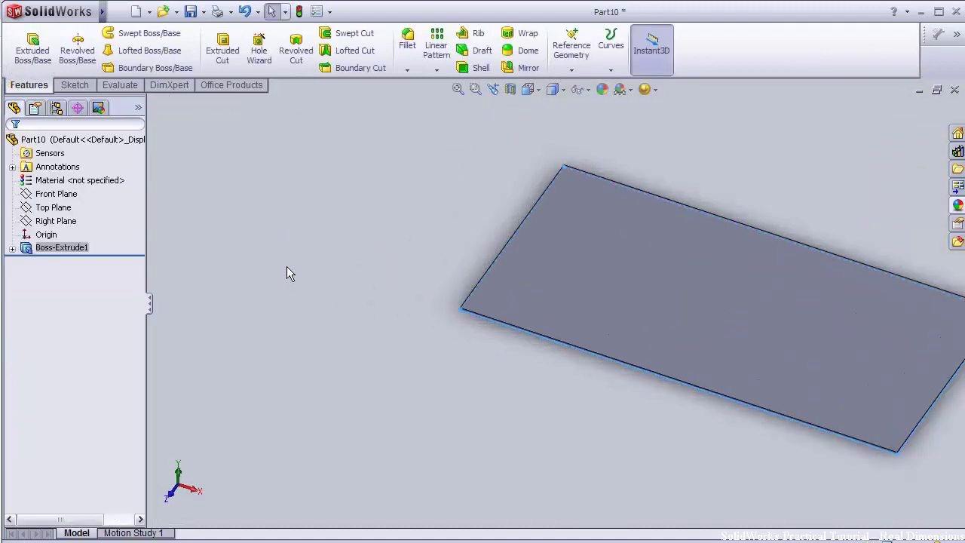
# - Start a sketch on the plate's top face, view it normal, and draw a rectangle
pyautogui.scroll(2, 635, 301)
pyautogui.click(641, 309)
pyautogui.click(696, 237)
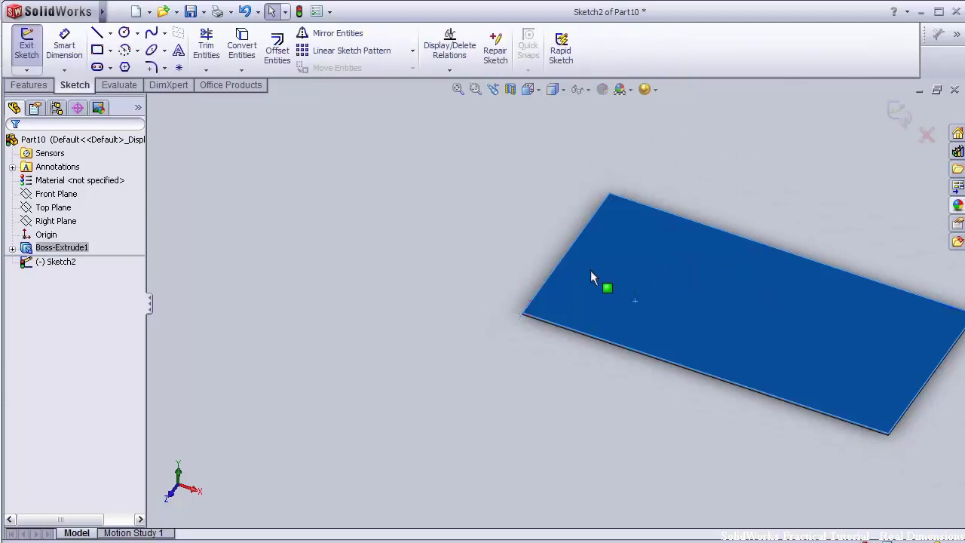
pyautogui.press('space')
pyautogui.click(607, 320)
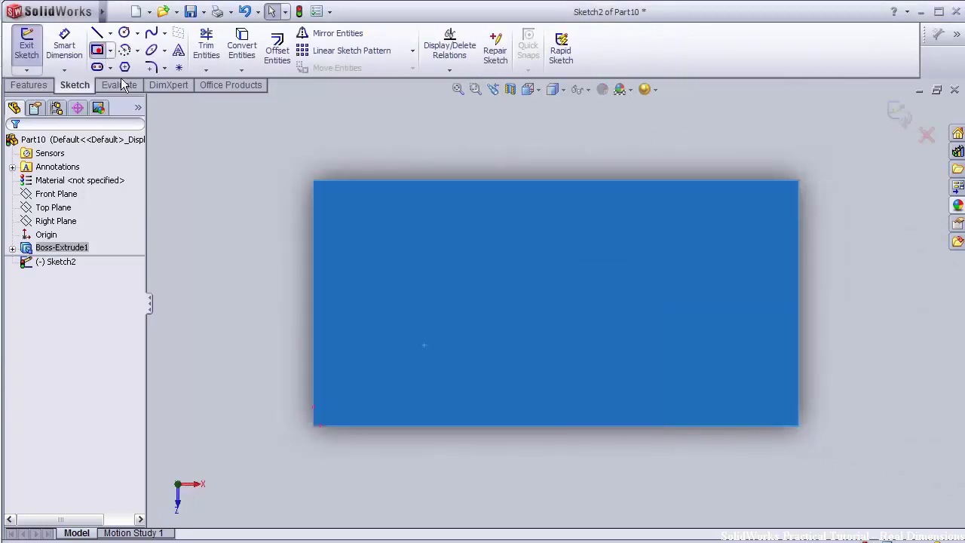
pyautogui.click(98, 49)
pyautogui.moveTo(344, 211); pyautogui.dragTo(658, 365)
pyautogui.click(766, 394)
pyautogui.press('Escape')
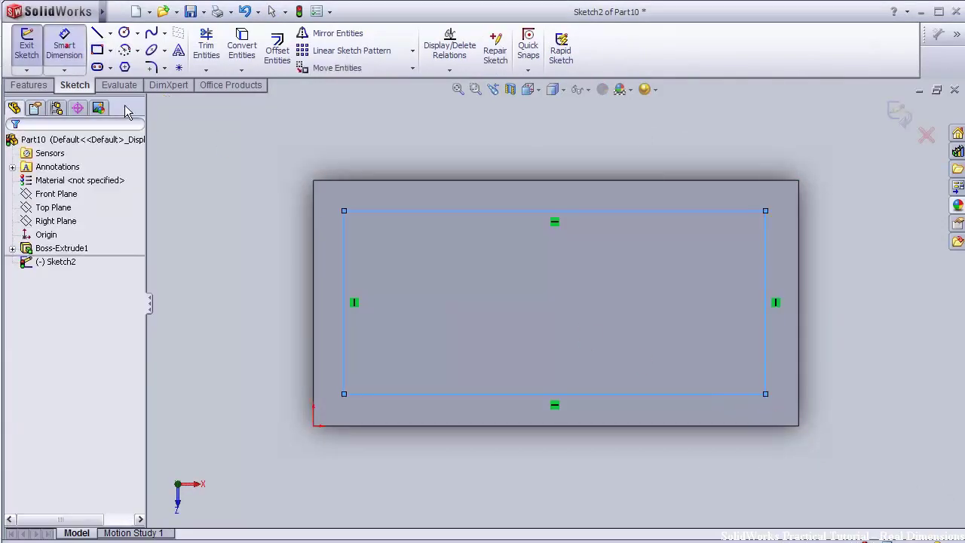
# - Dimension the rectangle to 700 mm wide and 300 mm tall
pyautogui.click(64, 45)
pyautogui.click(407, 211)
pyautogui.click(465, 153)
pyautogui.write('70')
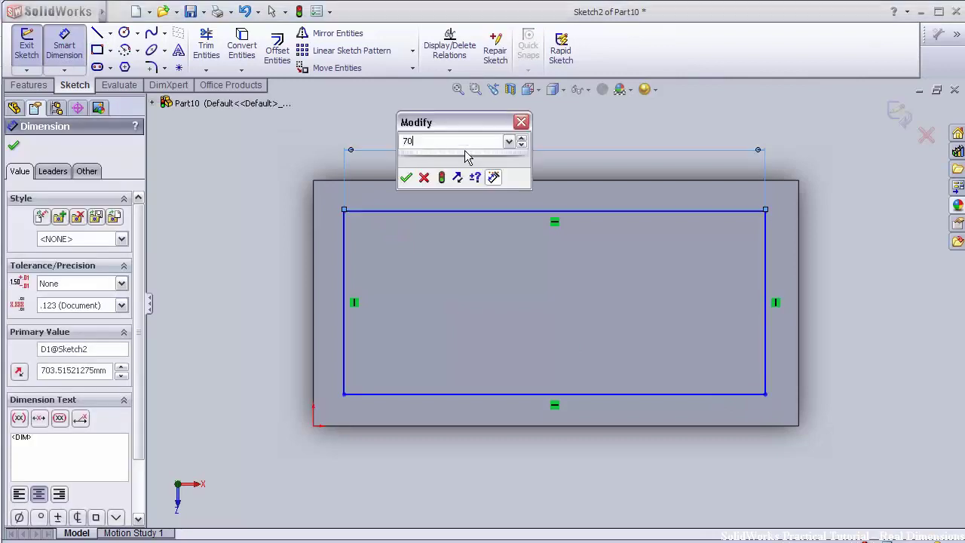
pyautogui.write('0')
pyautogui.press('Return')
pyautogui.click(343, 277)
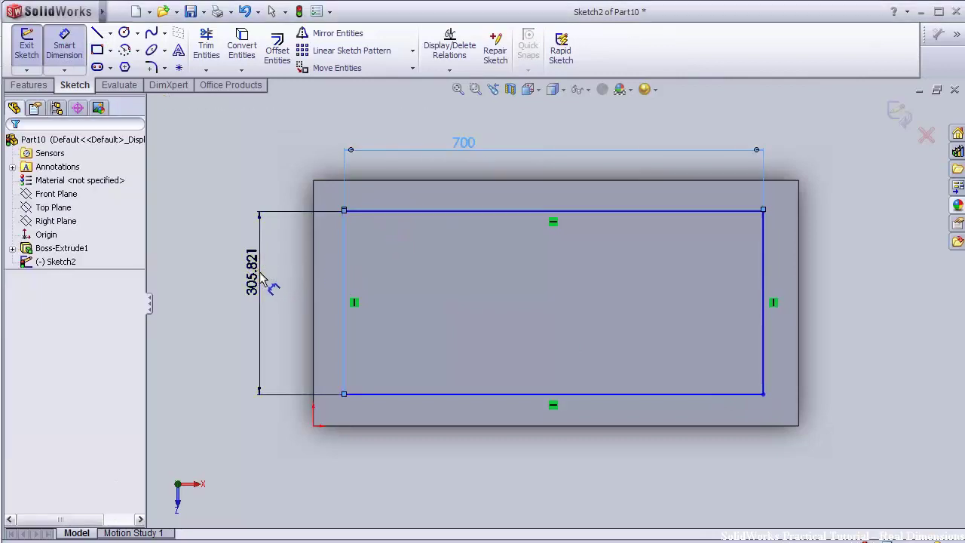
pyautogui.click(260, 278)
pyautogui.write('300')
pyautogui.click(202, 299)
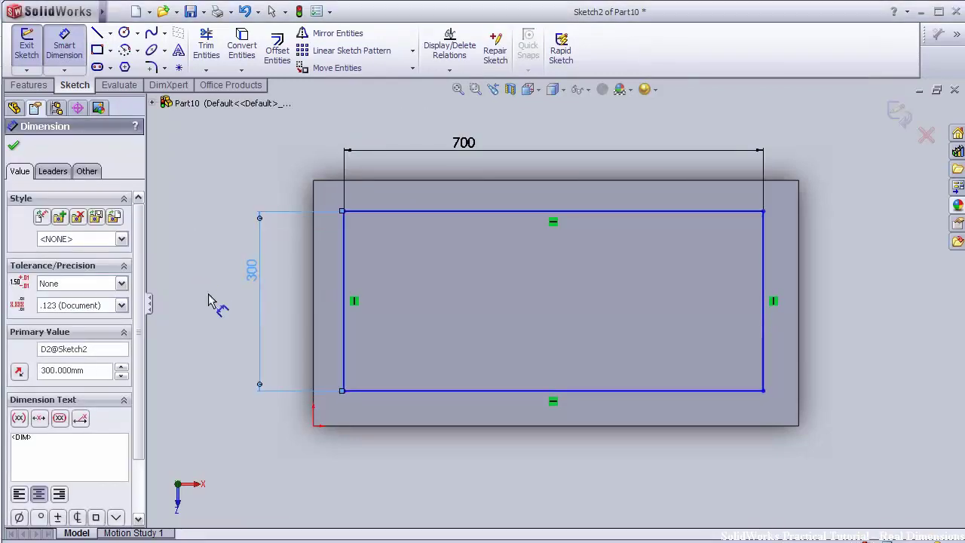
# - Offset the rectangle 50 mm from the plate's left and bottom edges
pyautogui.click(338, 328)
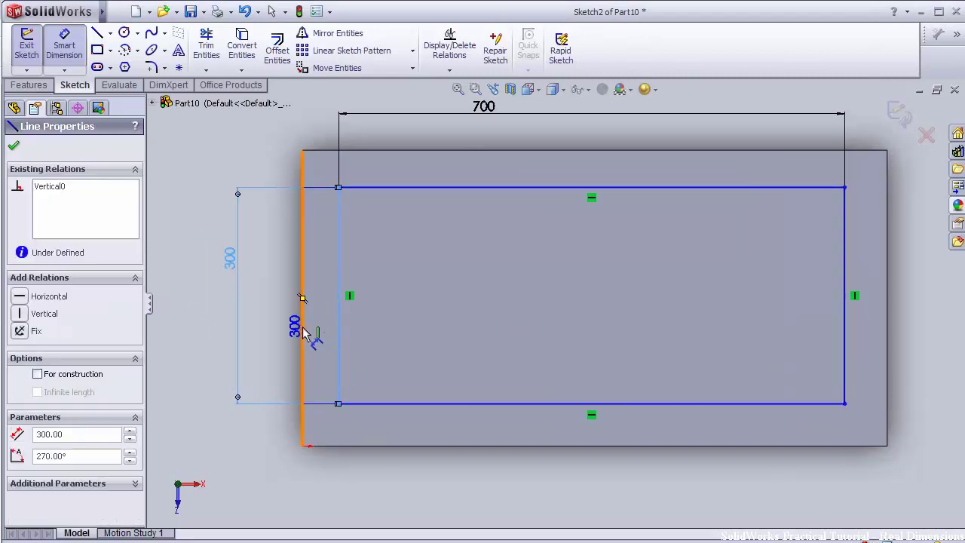
pyautogui.click(304, 330)
pyautogui.click(317, 141)
pyautogui.write('50')
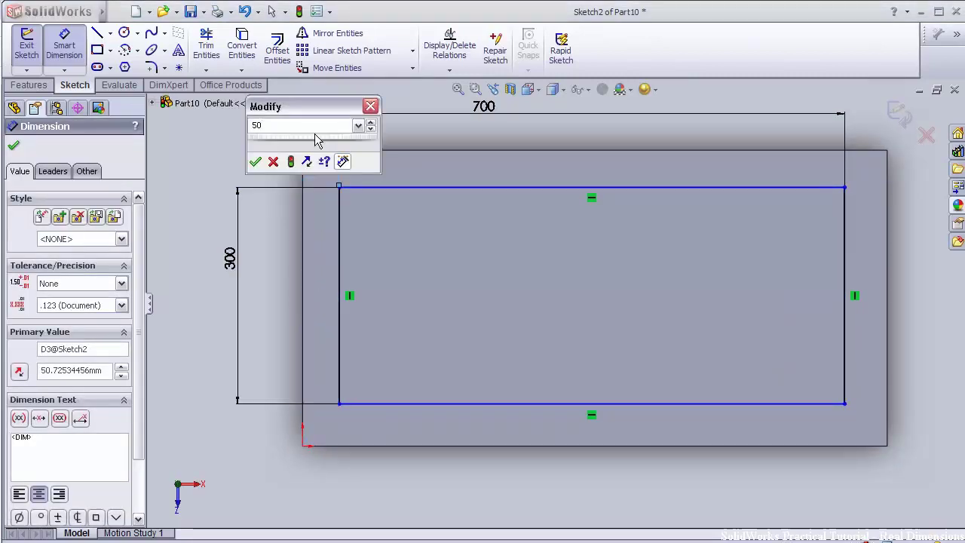
pyautogui.press('Return')
pyautogui.click(360, 405)
pyautogui.click(368, 446)
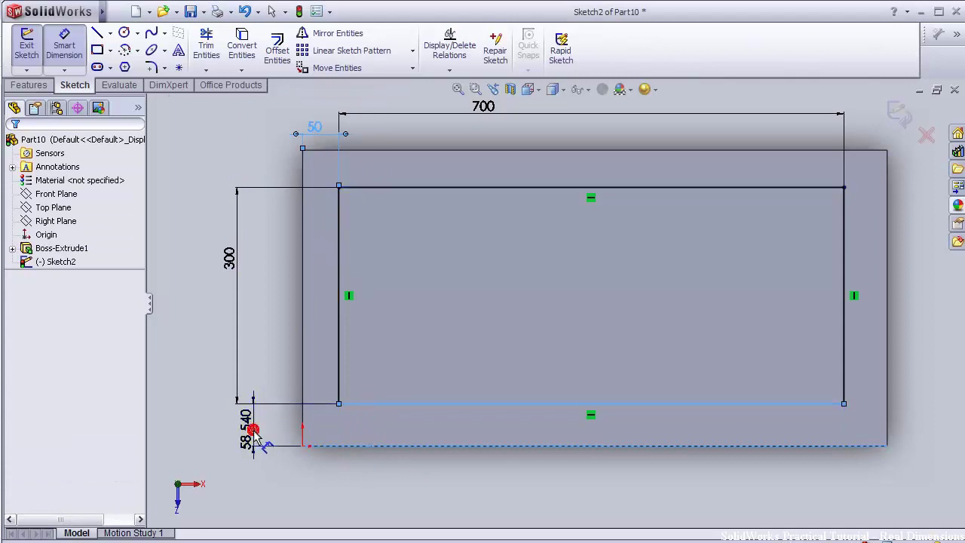
pyautogui.click(254, 436)
pyautogui.press('Return')
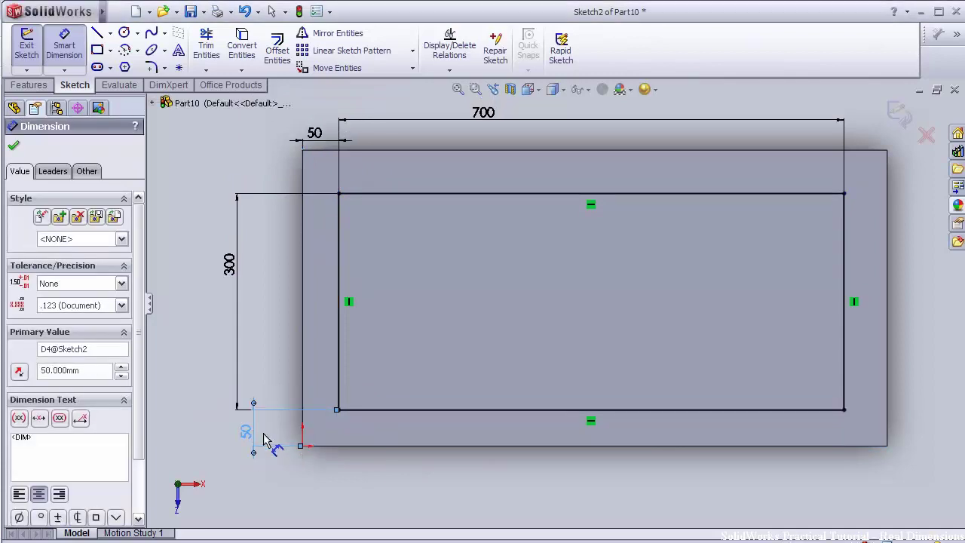
pyautogui.click(22, 86)
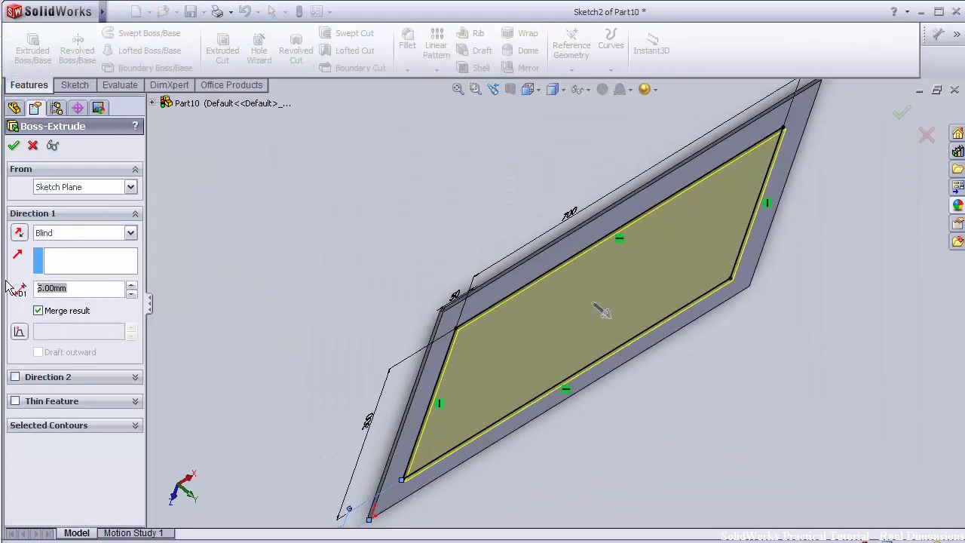
# - Extrude the inner rectangle 50 mm high with a 30° draft on its sides
pyautogui.write('50')
pyautogui.press('Return')
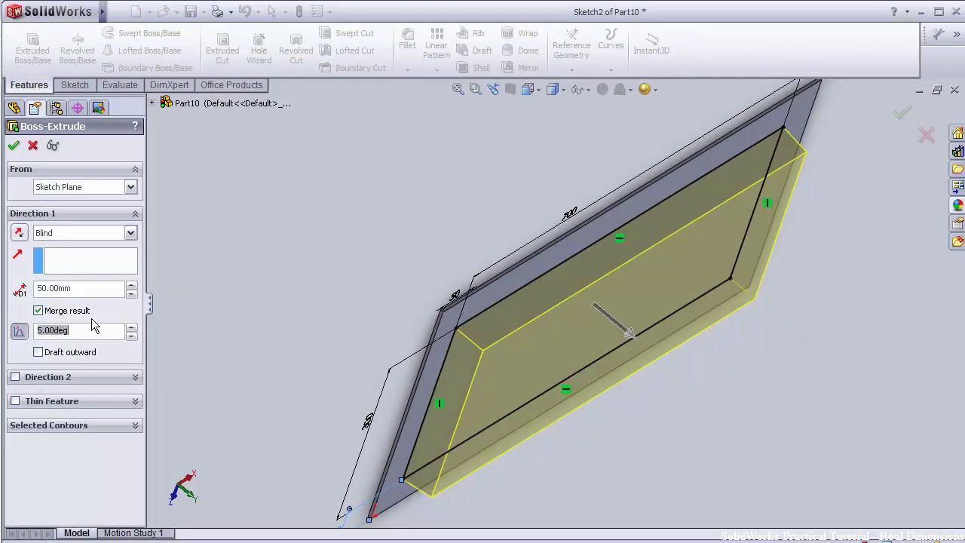
pyautogui.press('Return')
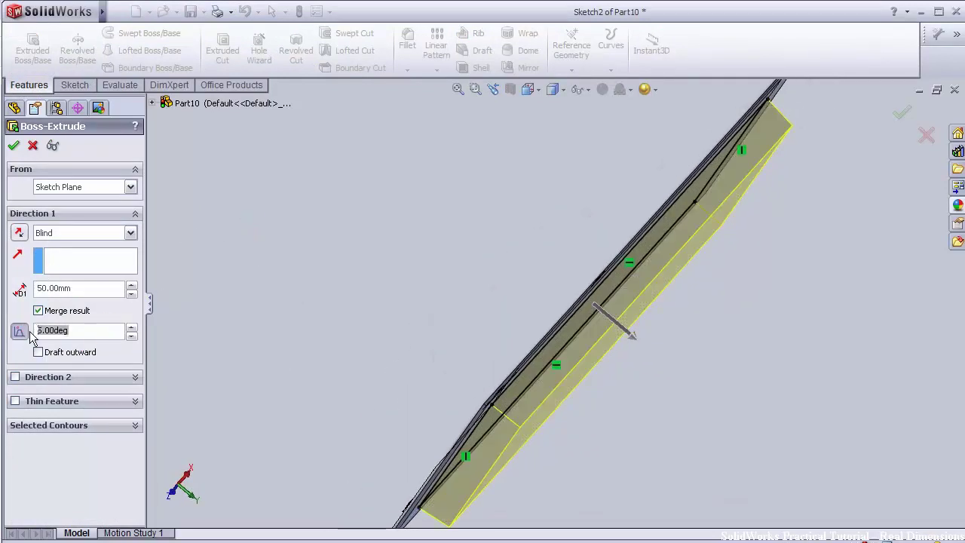
pyautogui.write('30')
pyautogui.press('Return')
pyautogui.click(14, 145)
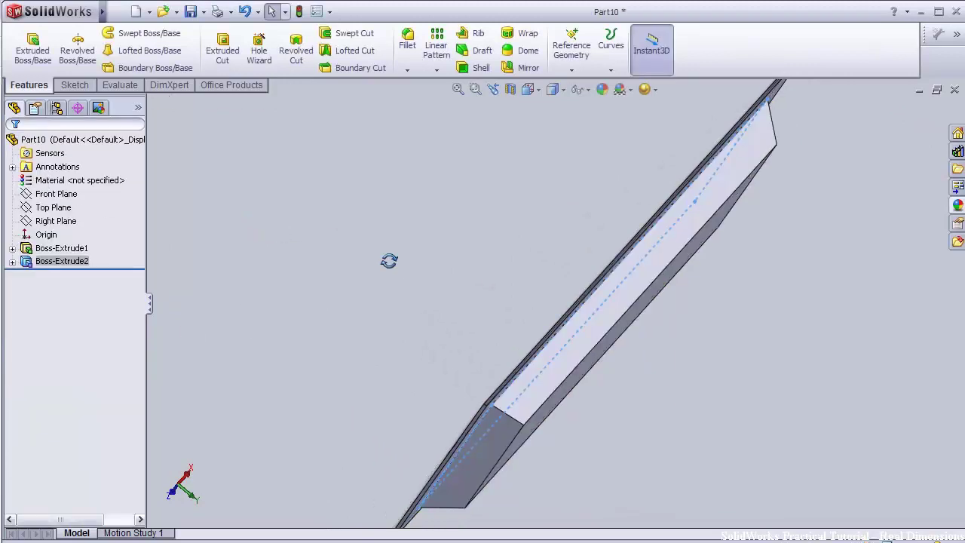
pyautogui.moveTo(389, 260)
pyautogui.mouseDown(button='middle')
pyautogui.moveTo(378, 211)
pyautogui.moveTo(377, 221)
pyautogui.moveTo(343, 195)
pyautogui.mouseUp(button='middle')
# - Start a face fillet, picking the tray floor and the four inner walls as face sets
pyautogui.click(408, 42)
pyautogui.click(484, 365)
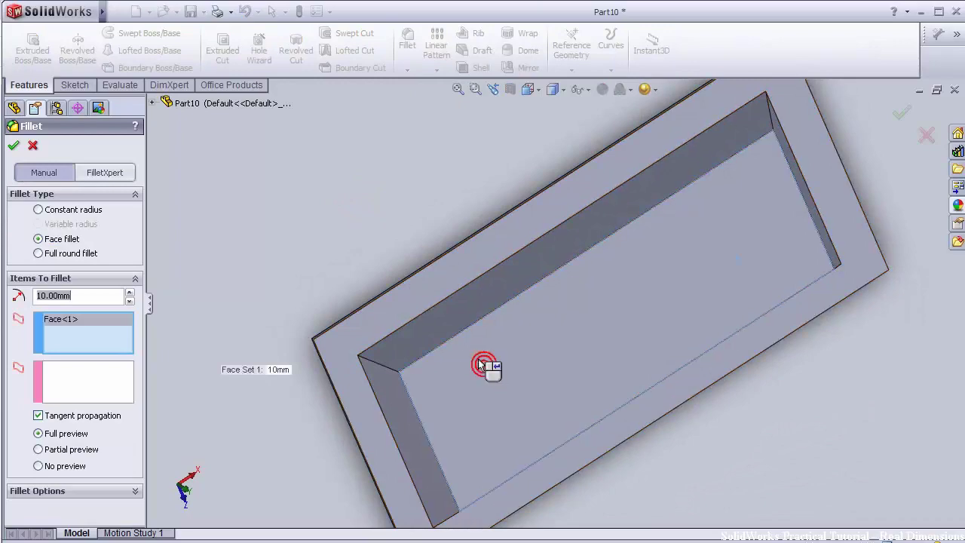
pyautogui.click(400, 339)
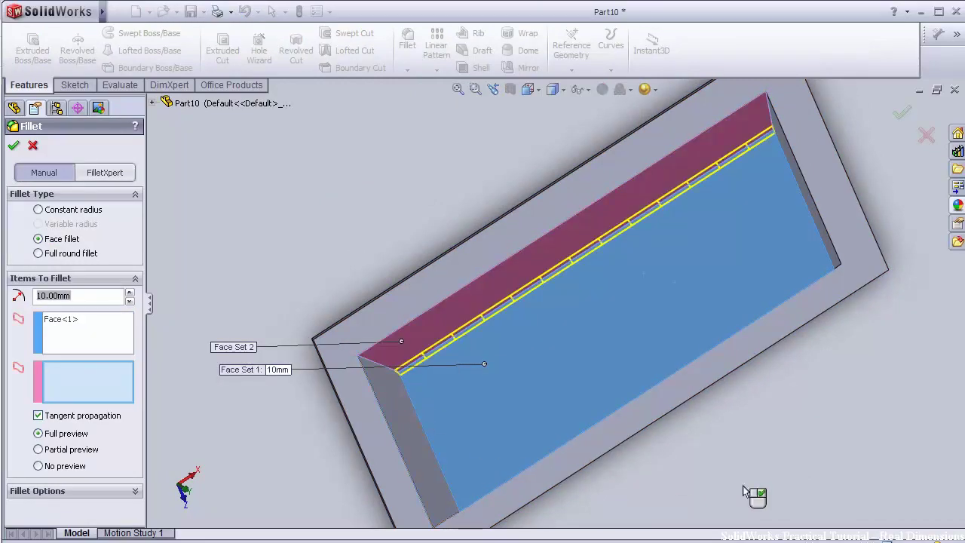
pyautogui.click(386, 392)
pyautogui.moveTo(386, 392)
pyautogui.mouseDown(button='middle')
pyautogui.moveTo(676, 344)
pyautogui.moveTo(689, 387)
pyautogui.mouseUp(button='middle')
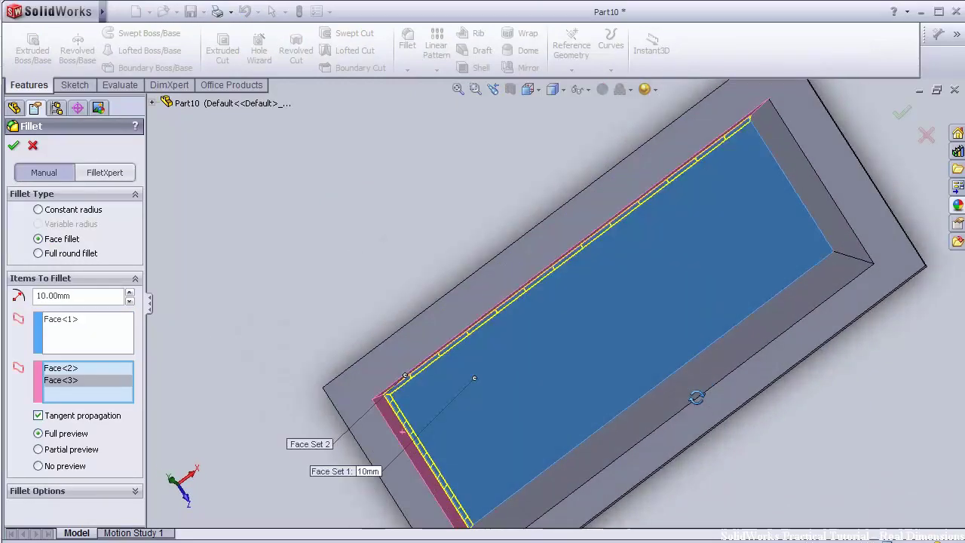
pyautogui.click(692, 383)
pyautogui.click(835, 235)
pyautogui.click(86, 300)
pyautogui.write('3')
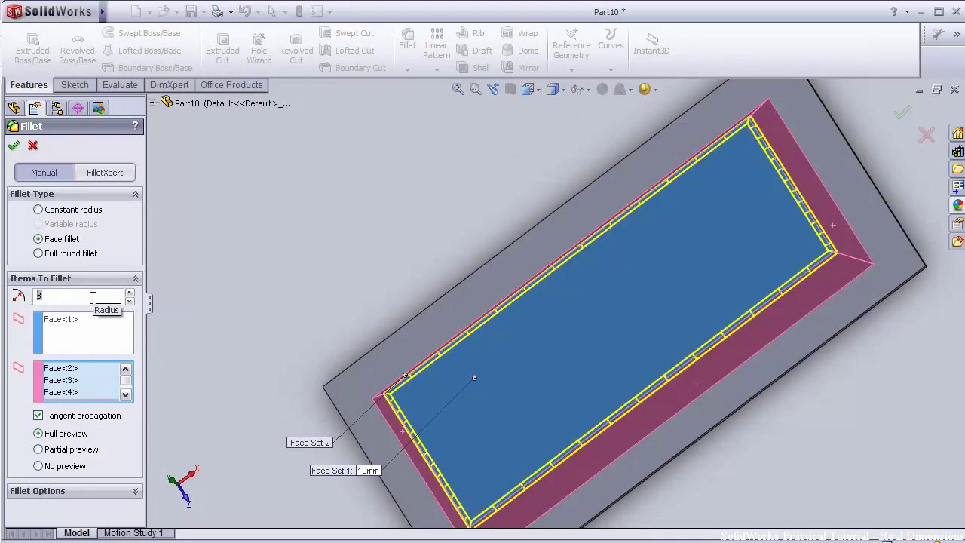
# - Try fillet radii of 30, 50 and 70 mm, settling on 100 mm
pyautogui.write('0')
pyautogui.press('Return')
pyautogui.moveTo(360, 292); pyautogui.dragTo(370, 306, button='middle')
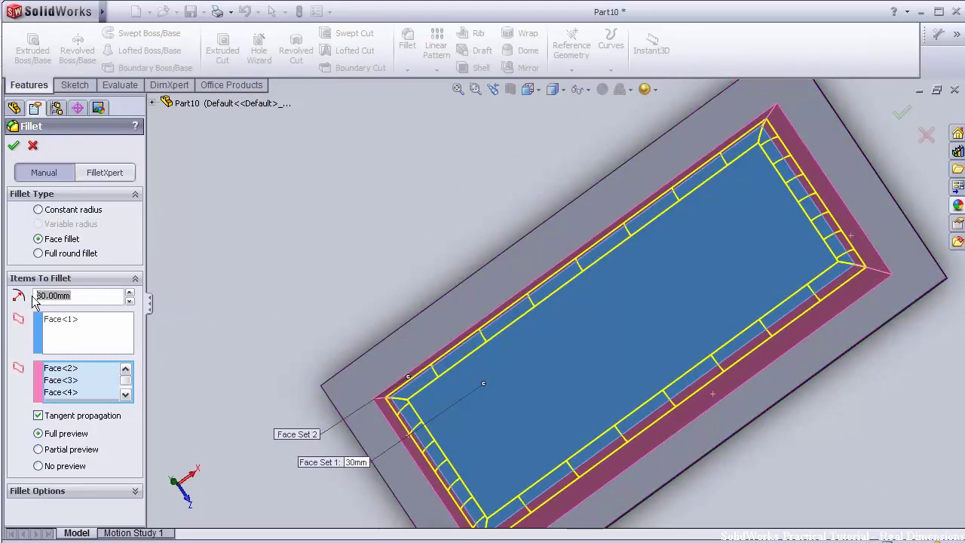
pyautogui.write('0')
pyautogui.press('Return')
pyautogui.moveTo(424, 235)
pyautogui.mouseDown(button='middle')
pyautogui.moveTo(405, 198)
pyautogui.moveTo(386, 189)
pyautogui.moveTo(386, 170)
pyautogui.mouseUp(button='middle')
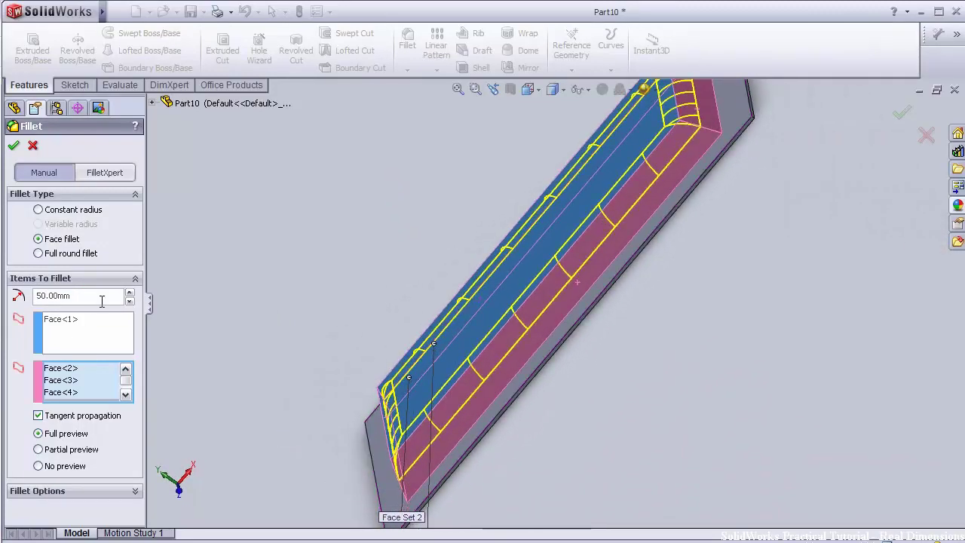
pyautogui.write('70')
pyautogui.press('Return')
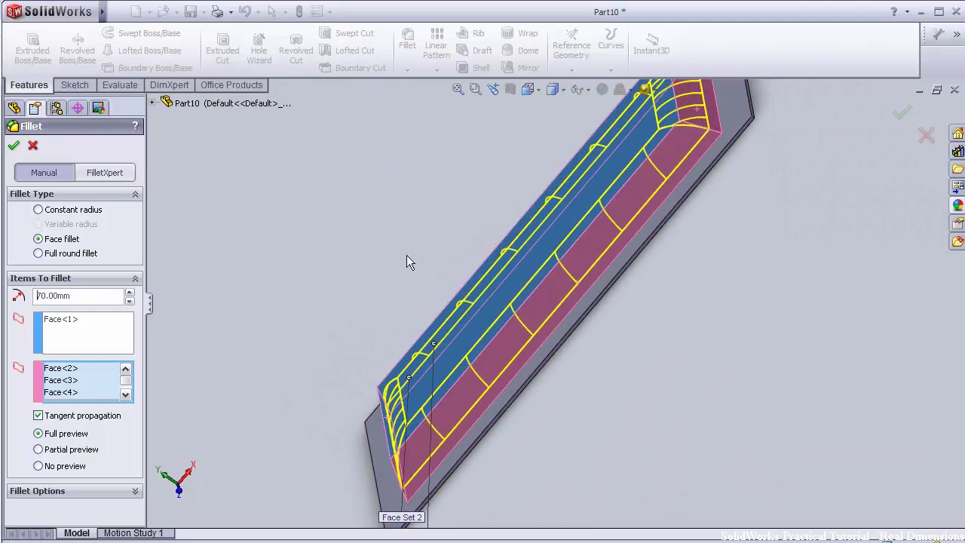
pyautogui.press('Return')
pyautogui.moveTo(212, 286); pyautogui.dragTo(249, 276, button='middle')
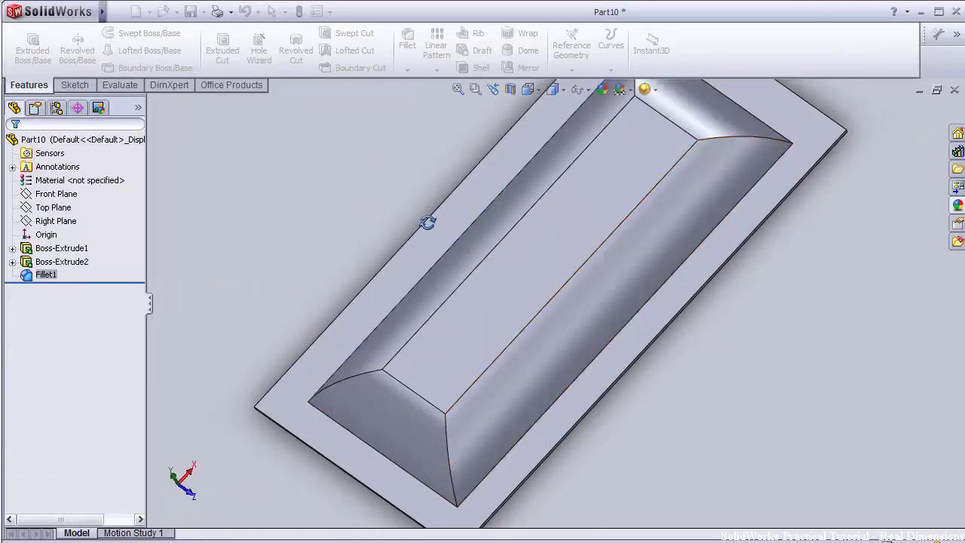
pyautogui.moveTo(428, 223); pyautogui.dragTo(510, 226, button='middle')
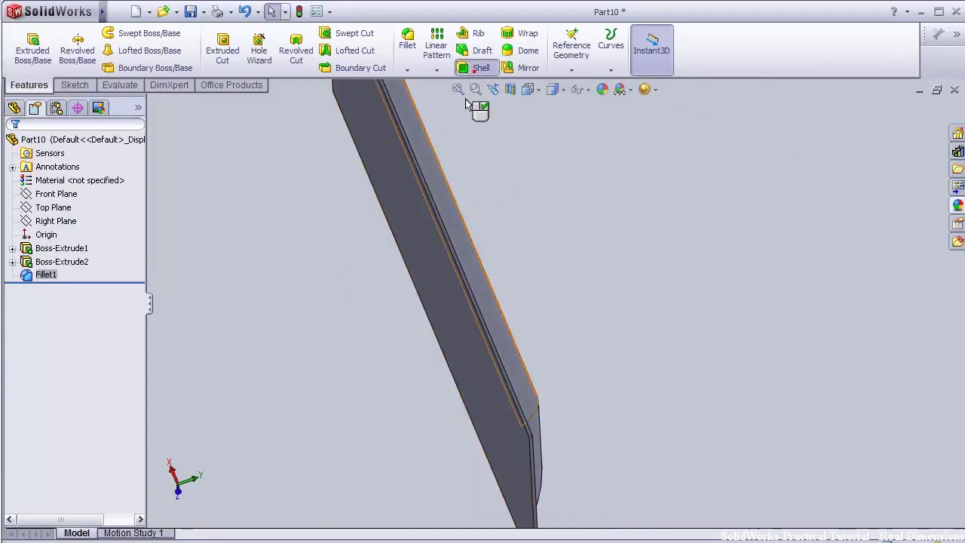
# - Shell the filleted block to a 2 mm wall with one large face removed
pyautogui.click(475, 67)
pyautogui.click(410, 222)
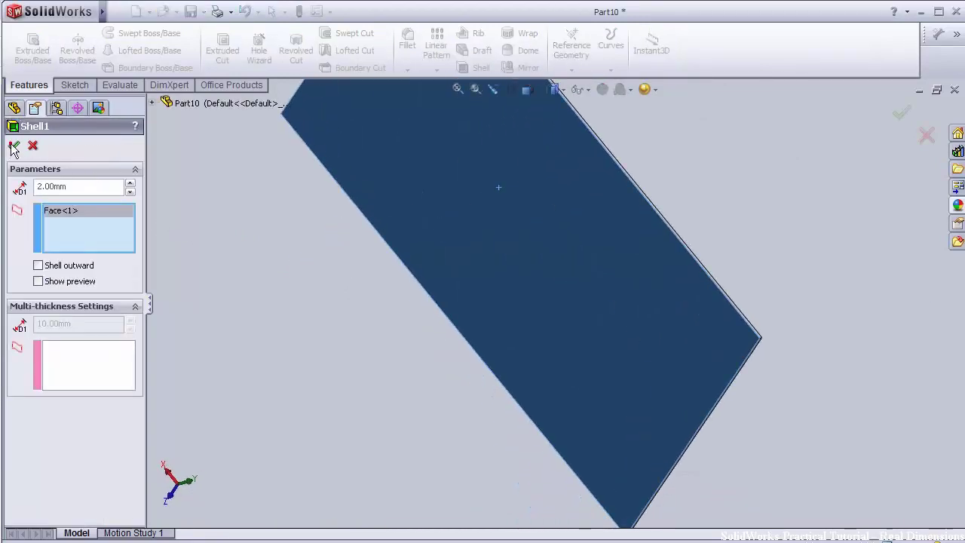
pyautogui.click(14, 147)
pyautogui.moveTo(280, 280)
pyautogui.mouseDown(button='middle')
pyautogui.moveTo(308, 293)
pyautogui.moveTo(312, 282)
pyautogui.mouseUp(button='middle')
pyautogui.click(56, 193)
pyautogui.moveTo(249, 226)
pyautogui.mouseDown(button='middle')
pyautogui.moveTo(276, 242)
pyautogui.moveTo(315, 182)
pyautogui.mouseUp(button='middle')
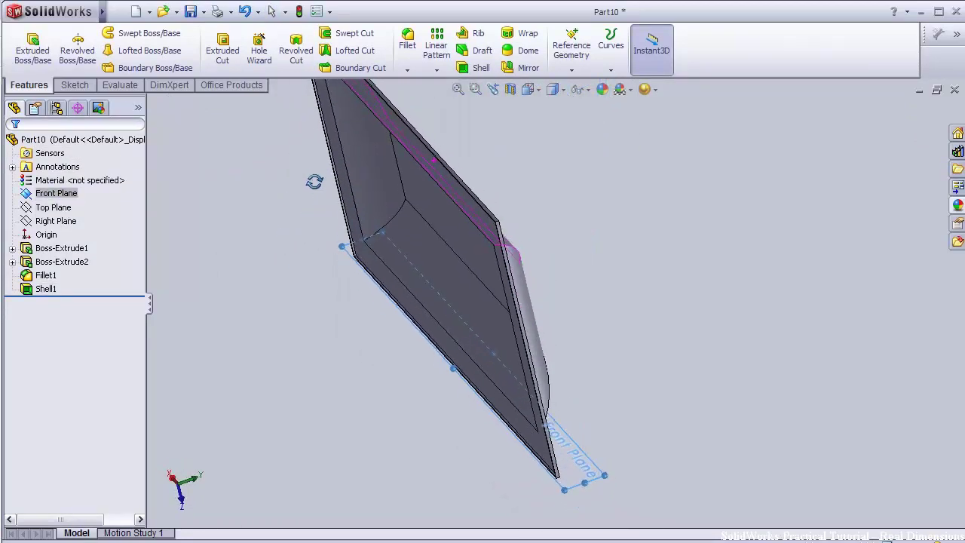
# - Start a new reference plane on the Front Plane with its offset flipped to the other side
pyautogui.click(290, 205)
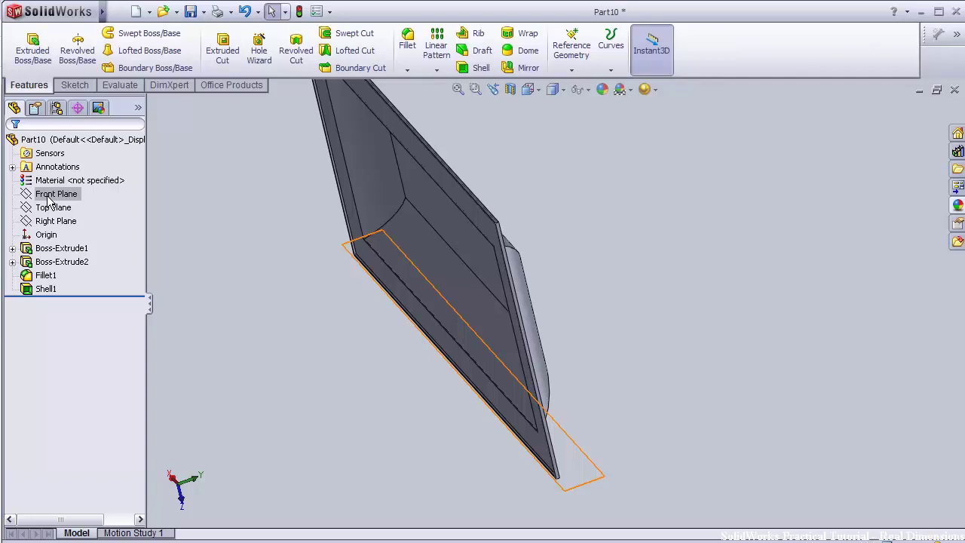
pyautogui.click(571, 69)
pyautogui.click(584, 84)
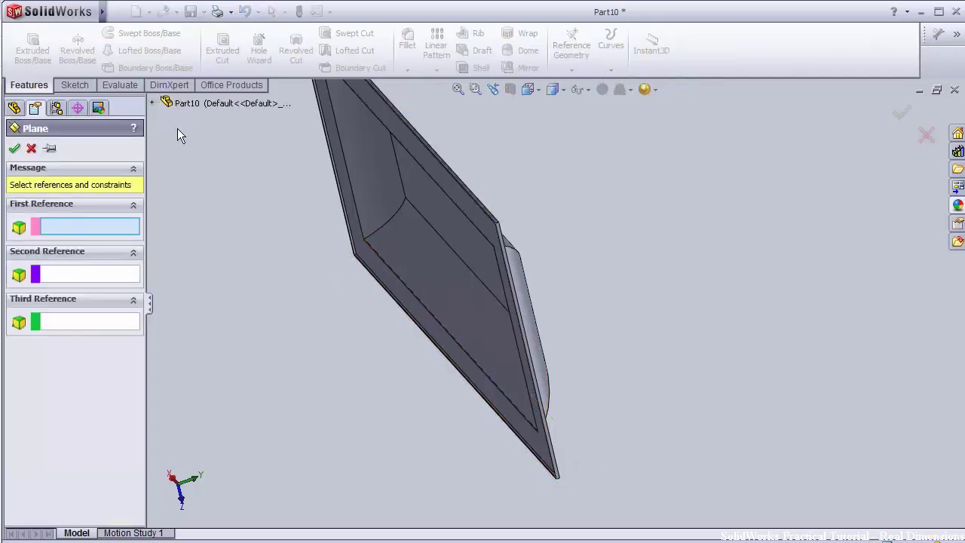
pyautogui.click(200, 158)
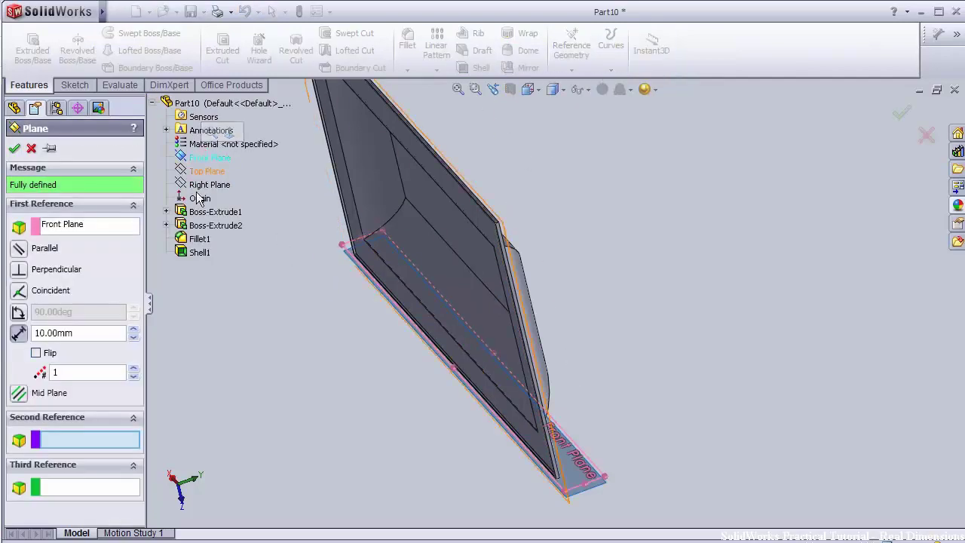
pyautogui.click(132, 336)
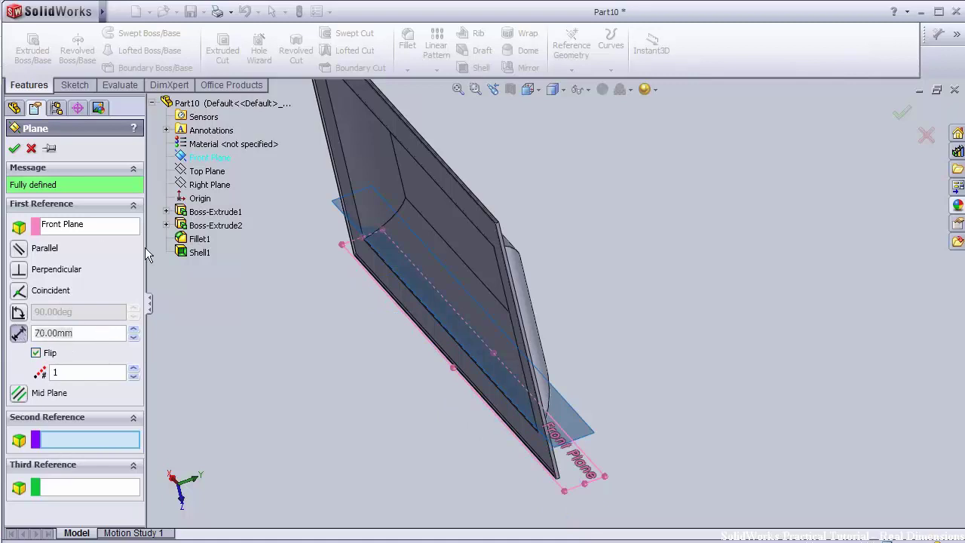
# - Set the plane offset to 400 mm after trying 1000 and 800, accept Plane1, and sketch on it
pyautogui.write('1000')
pyautogui.press('Return')
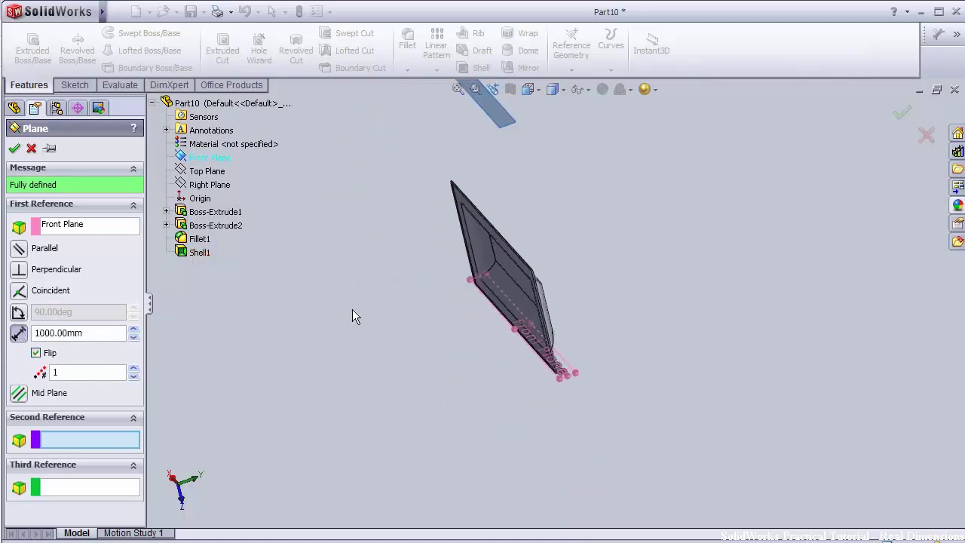
pyautogui.write('00')
pyautogui.press('Return')
pyautogui.moveTo(379, 264); pyautogui.dragTo(349, 304, button='middle')
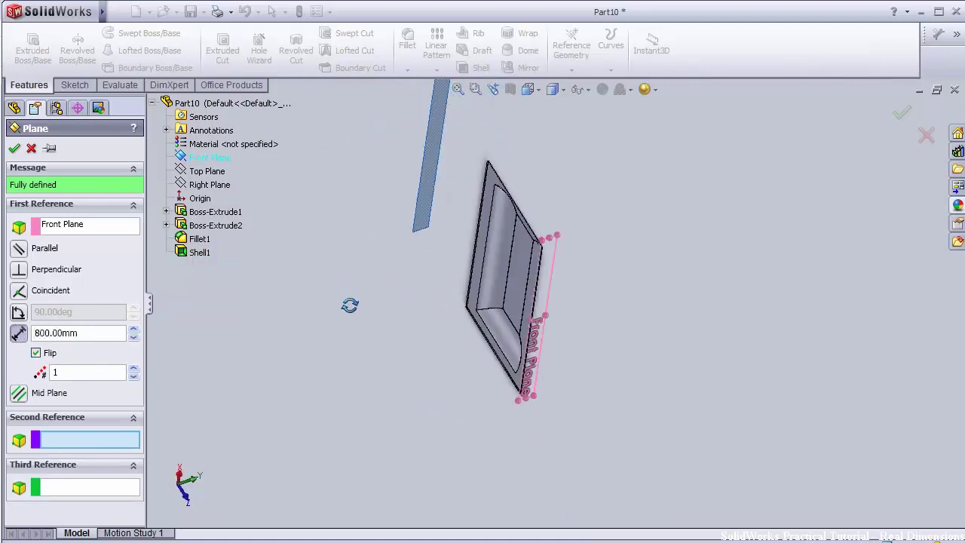
pyautogui.write('400')
pyautogui.press('Return')
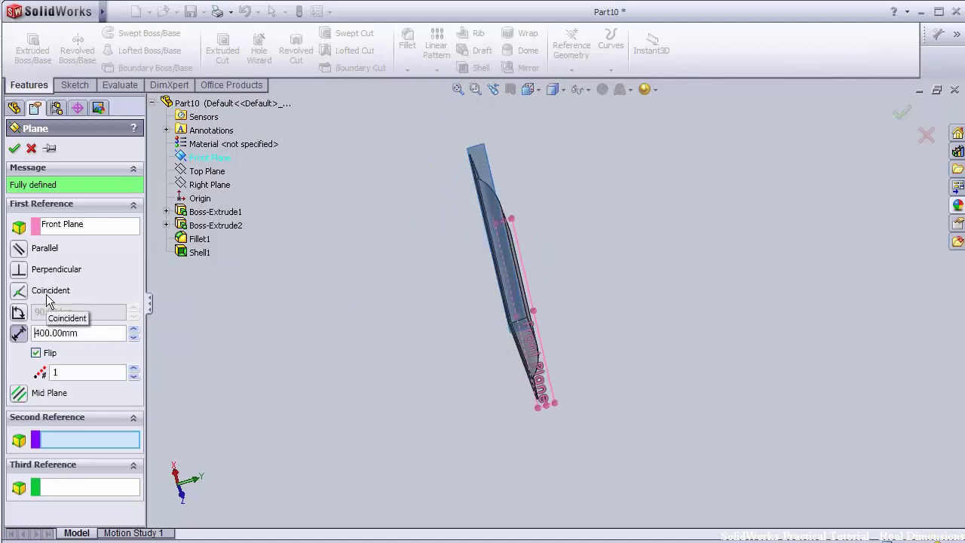
pyautogui.moveTo(328, 376)
pyautogui.mouseDown(button='middle')
pyautogui.moveTo(345, 297)
pyautogui.moveTo(309, 252)
pyautogui.moveTo(324, 305)
pyautogui.mouseUp(button='middle')
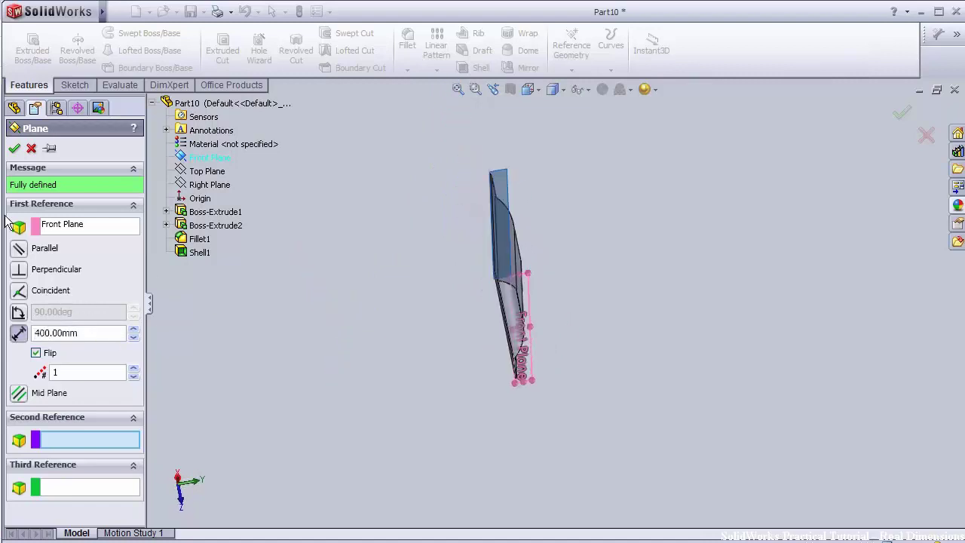
pyautogui.click(14, 148)
pyautogui.click(46, 302)
pyautogui.click(39, 281)
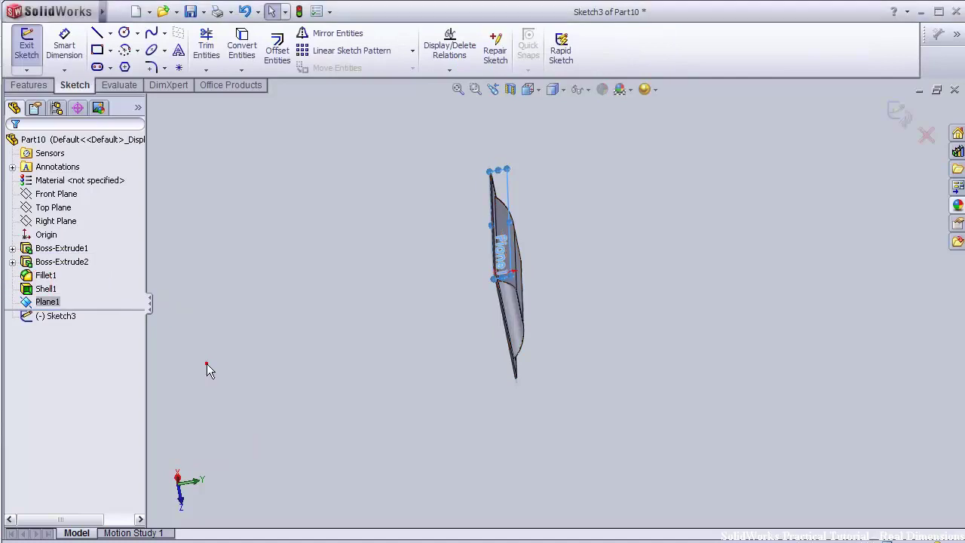
# - Draw a small corner rectangle in Sketch3
pyautogui.scroll(-4, 377, 348)
pyautogui.scroll(-2, 392, 317)
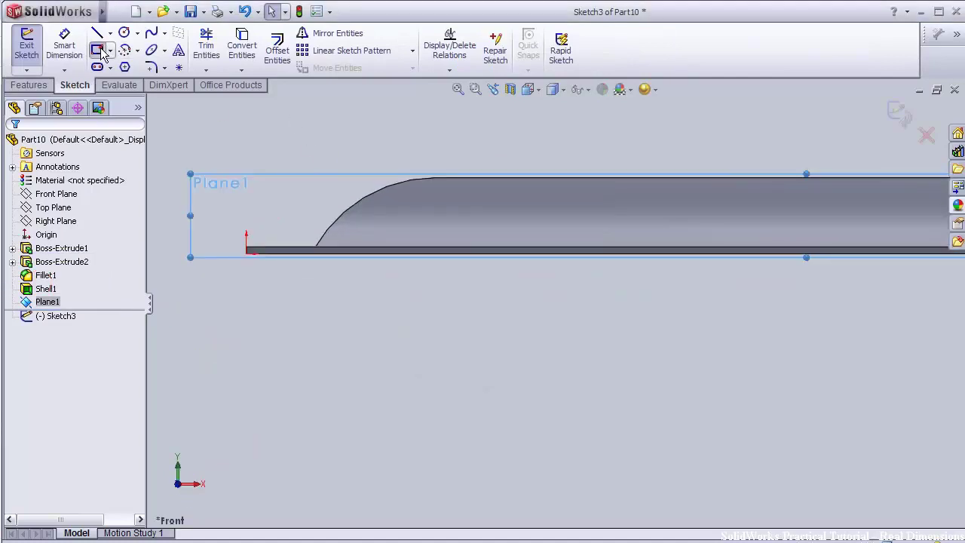
pyautogui.click(99, 49)
pyautogui.click(380, 227)
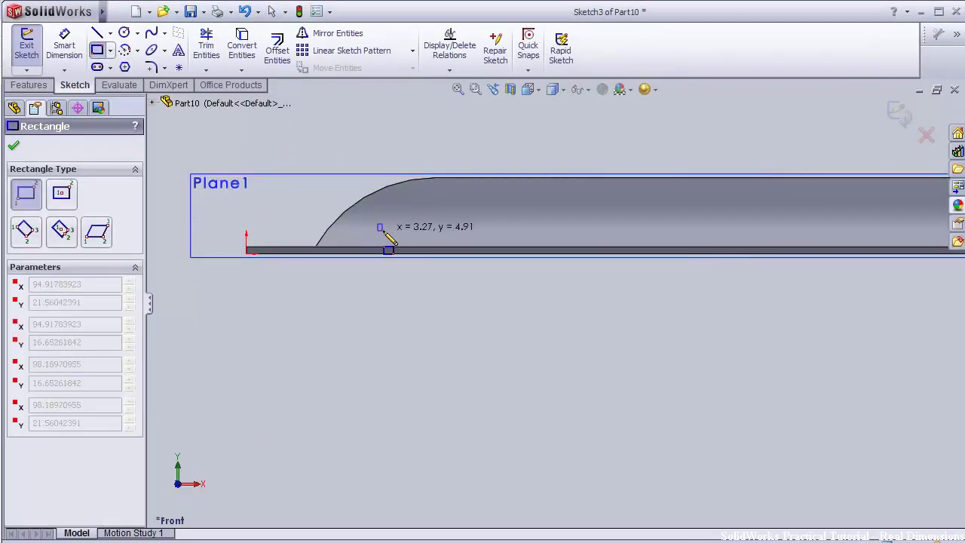
pyautogui.click(394, 235)
# - Dimension the rectangle 5 mm wide and 4 mm tall
pyautogui.scroll(-3, 404, 245)
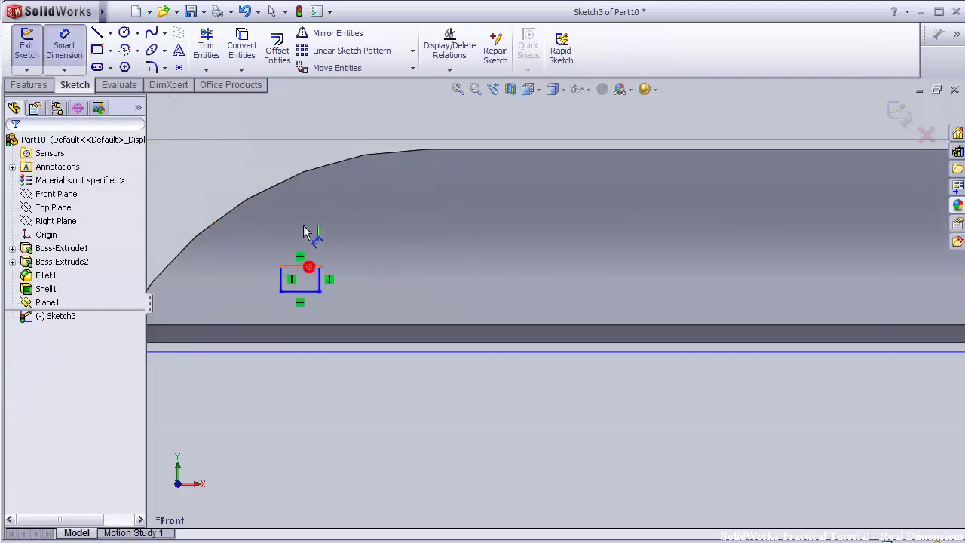
pyautogui.click(300, 267)
pyautogui.click(301, 226)
pyautogui.write('5')
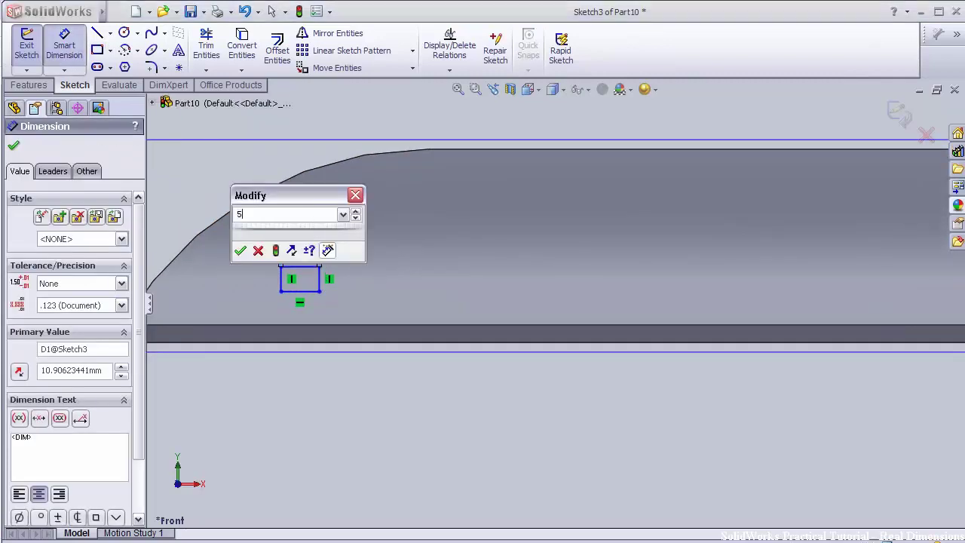
pyautogui.press('Return')
pyautogui.click(280, 279)
pyautogui.click(246, 285)
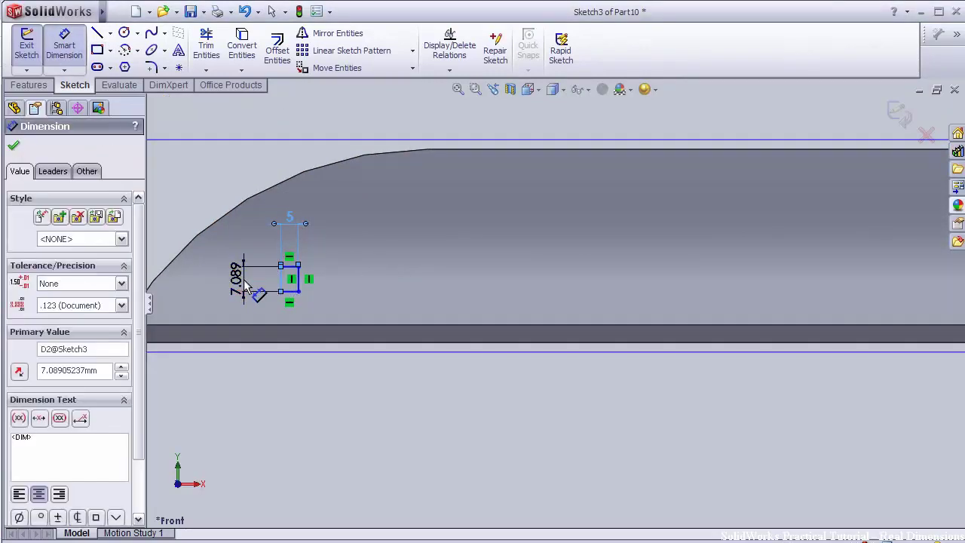
pyautogui.click(245, 286)
pyautogui.write('40')
pyautogui.press('Return')
pyautogui.click(242, 338)
pyautogui.write('4')
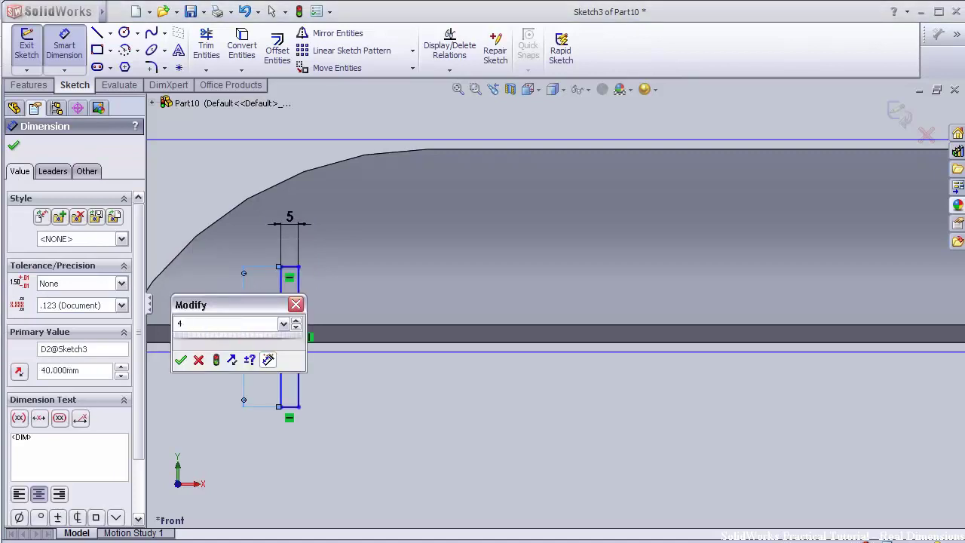
pyautogui.press('Return')
pyautogui.click(291, 280)
# - Place the rectangle 5 mm from the dashed plate edge line
pyautogui.click(298, 325)
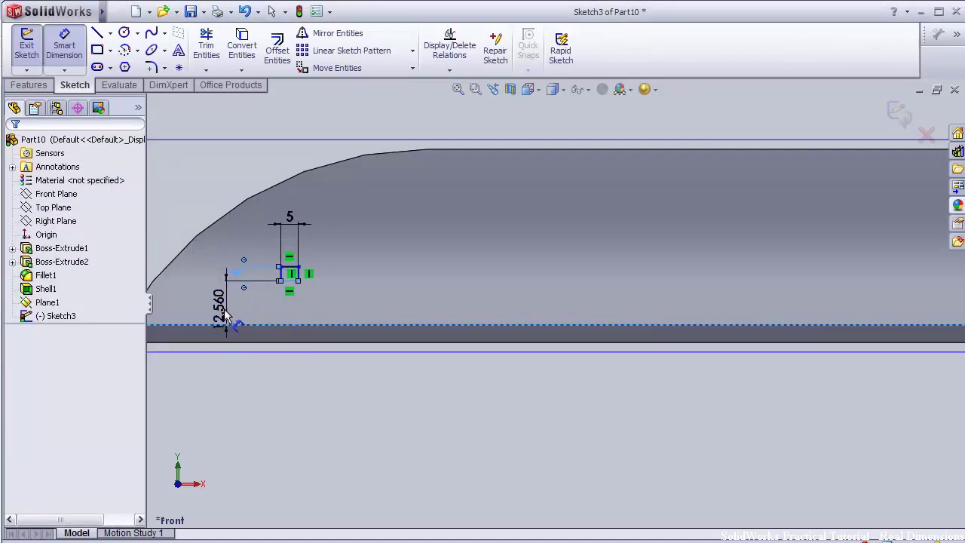
pyautogui.click(225, 315)
pyautogui.write('5')
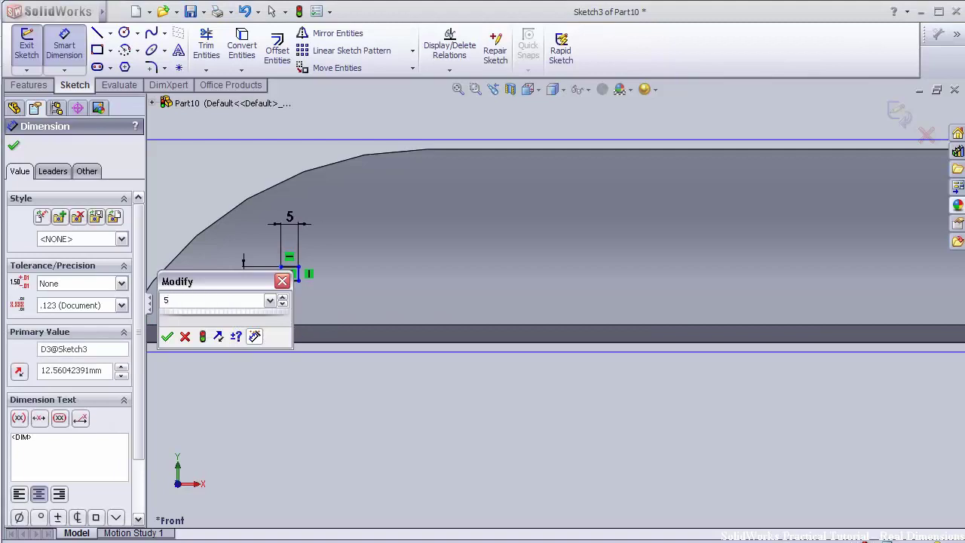
pyautogui.press('Return')
pyautogui.scroll(2, 212, 452)
pyautogui.scroll(-1, 285, 420)
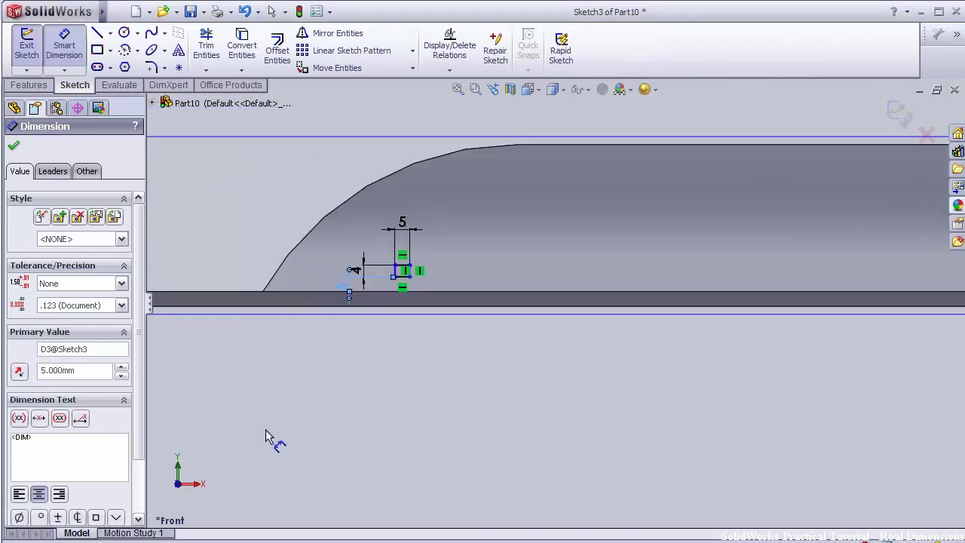
# - Start an extruded cut of the small rectangle, enable draft, and keep the original cut side
pyautogui.click(22, 85)
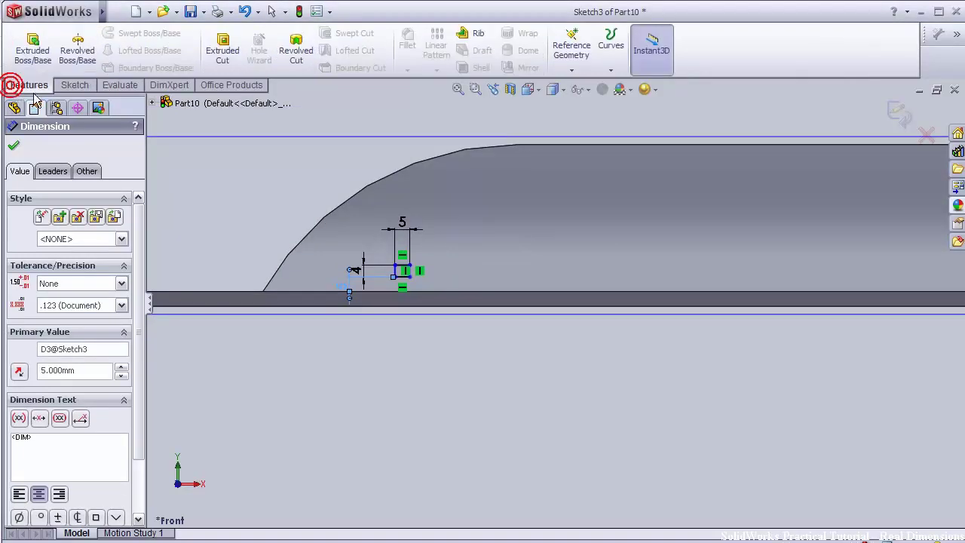
pyautogui.moveTo(270, 352)
pyautogui.mouseDown(button='middle')
pyautogui.moveTo(314, 369)
pyautogui.moveTo(310, 391)
pyautogui.mouseUp(button='middle')
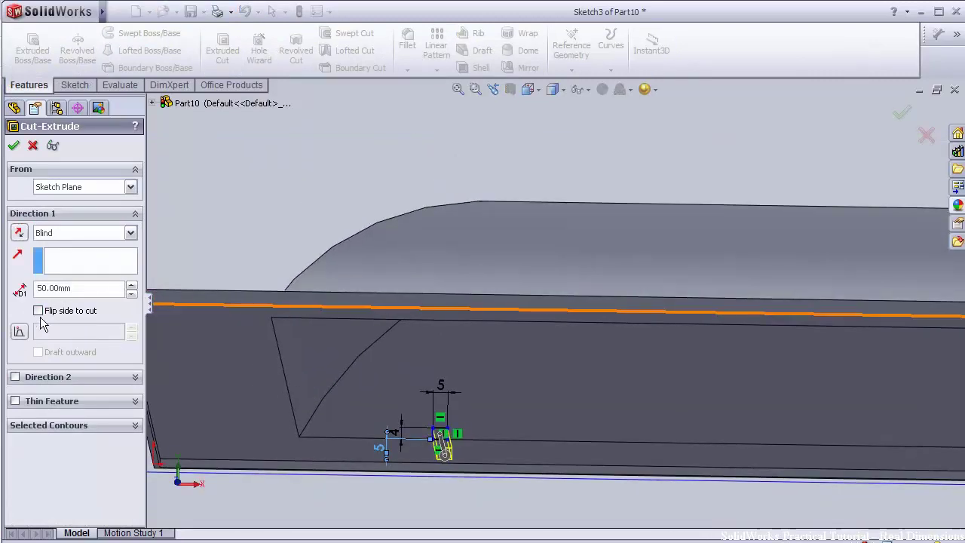
pyautogui.click(20, 333)
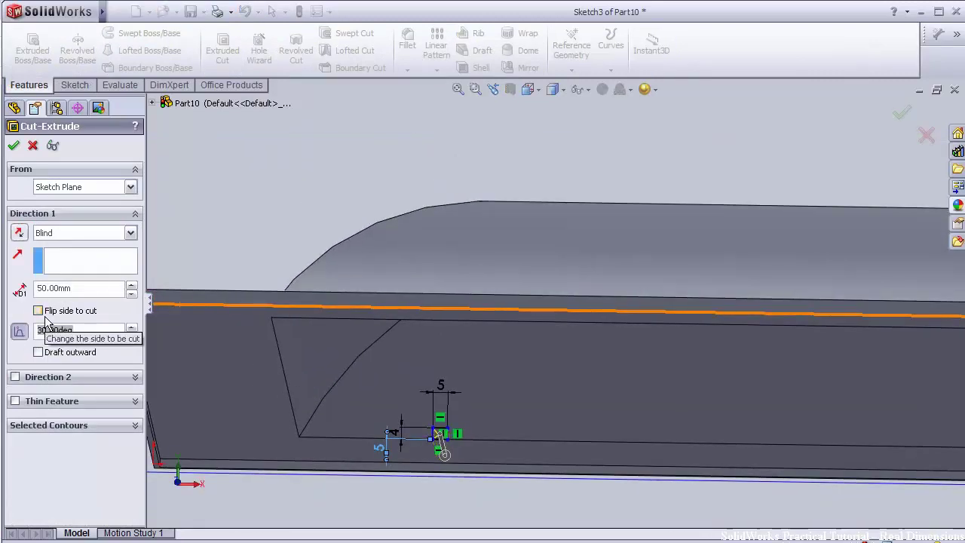
pyautogui.moveTo(181, 342)
pyautogui.mouseDown(button='middle')
pyautogui.moveTo(211, 278)
pyautogui.moveTo(211, 252)
pyautogui.moveTo(248, 226)
pyautogui.moveTo(233, 230)
pyautogui.mouseUp(button='middle')
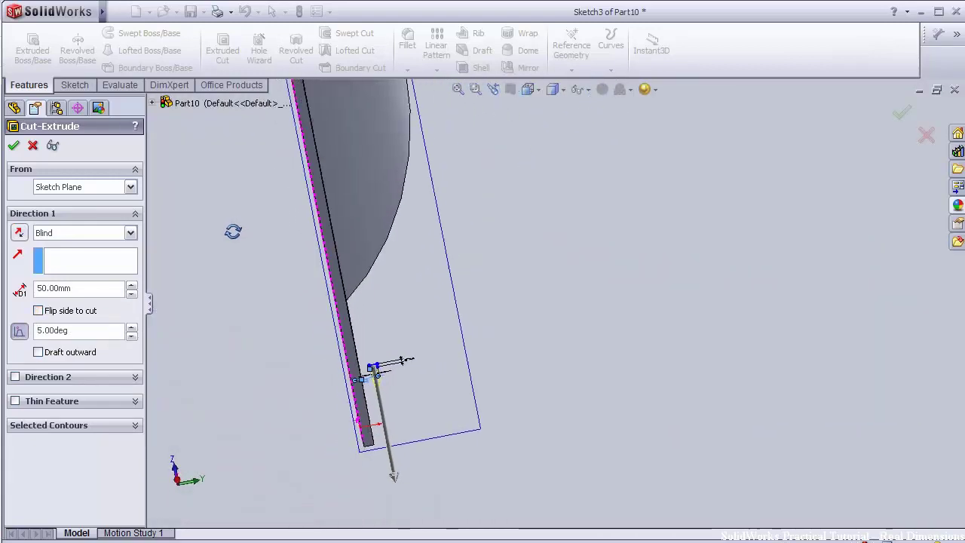
pyautogui.click(39, 311)
pyautogui.click(38, 311)
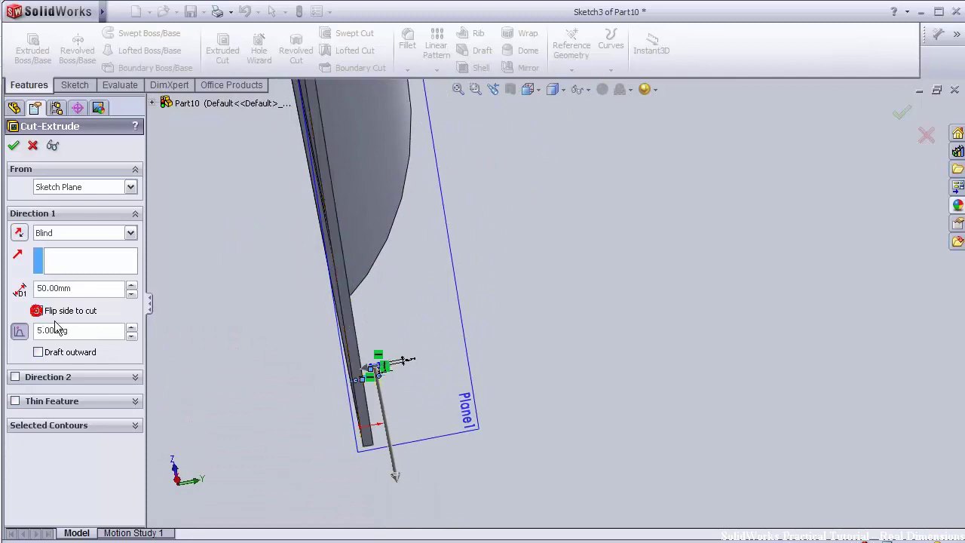
pyautogui.moveTo(248, 340); pyautogui.dragTo(31, 309, button='middle')
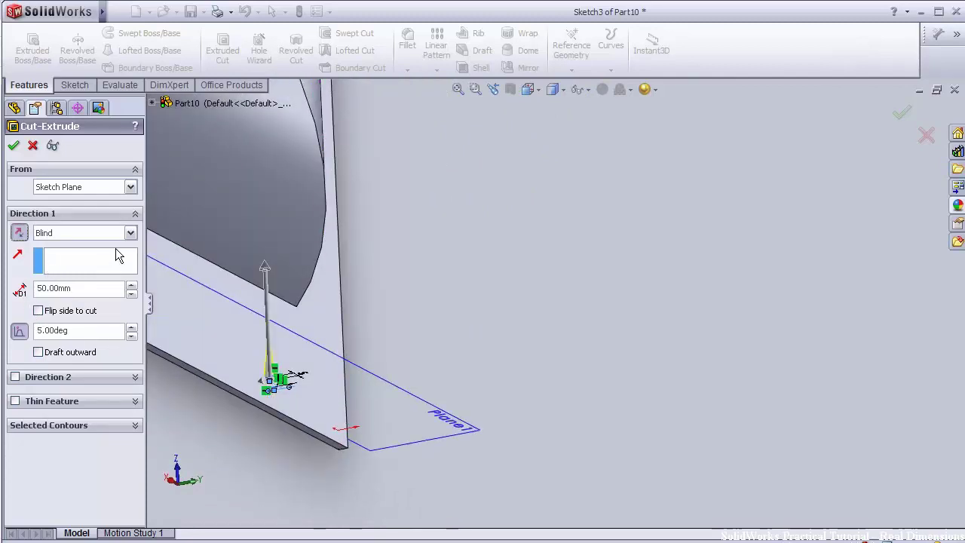
# - Set the cut's end condition to Up To Next
pyautogui.click(117, 233)
pyautogui.click(99, 265)
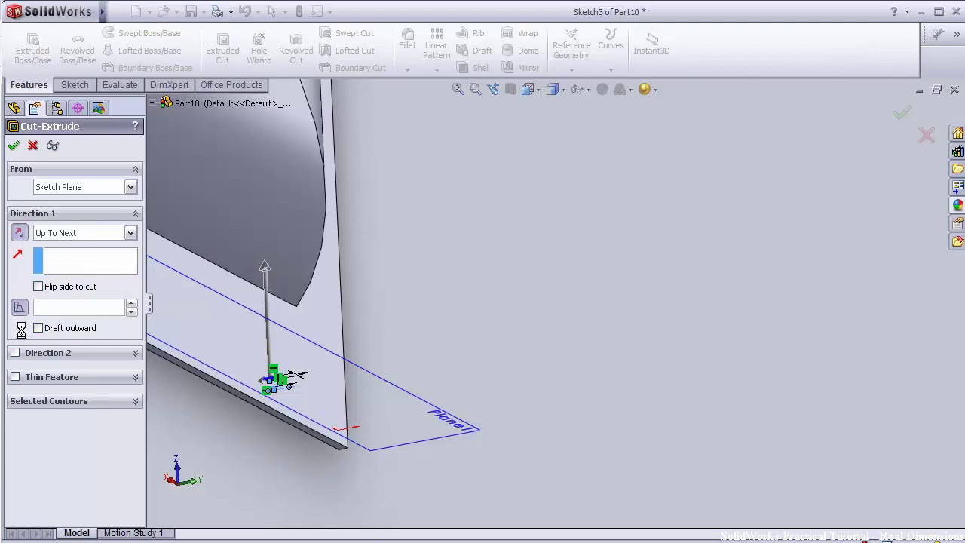
pyautogui.moveTo(235, 435)
pyautogui.mouseDown(button='middle')
pyautogui.moveTo(319, 354)
pyautogui.moveTo(363, 388)
pyautogui.mouseUp(button='middle')
# - Accept the cut, then start a new sketch on Plane1 viewed from the front
pyautogui.click(13, 147)
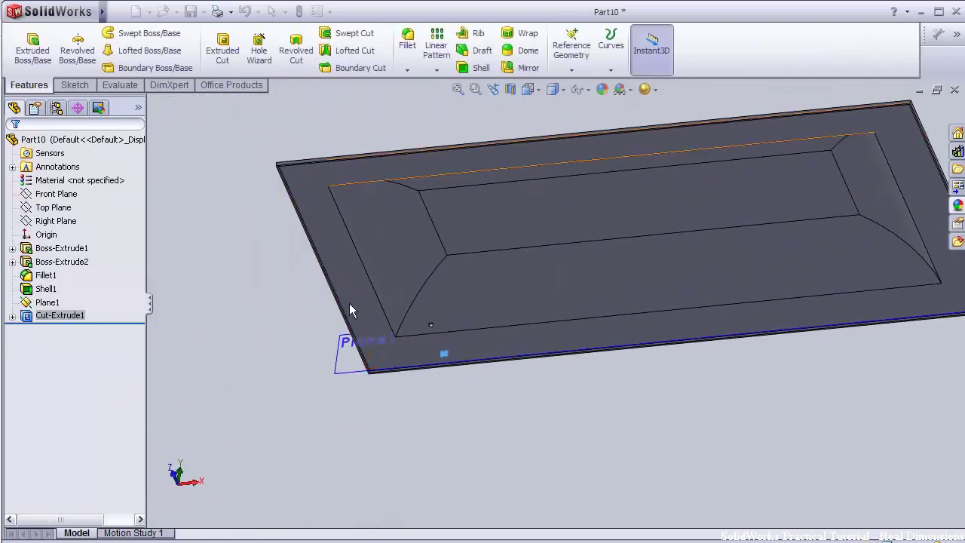
pyautogui.moveTo(349, 303); pyautogui.dragTo(354, 299, button='middle')
pyautogui.click(33, 309)
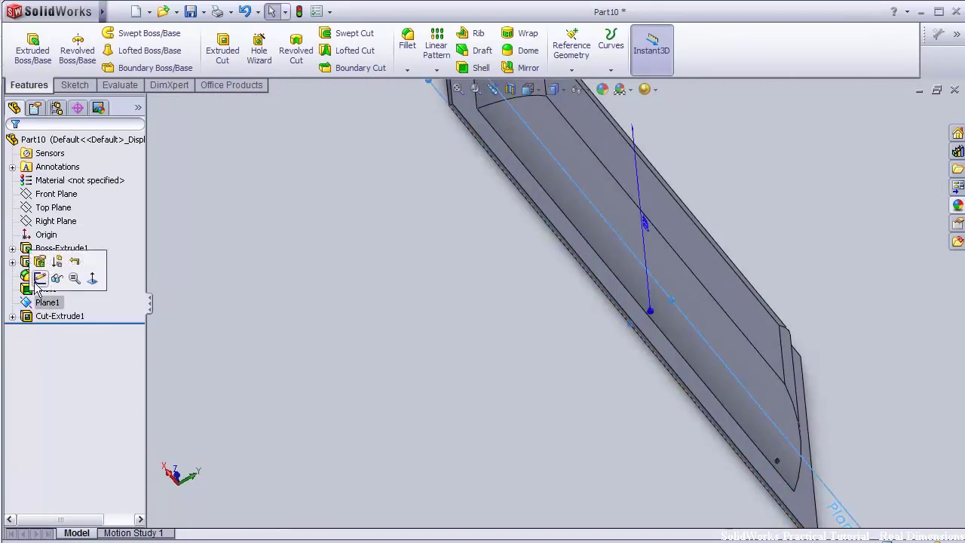
pyautogui.click(40, 280)
pyautogui.press('space')
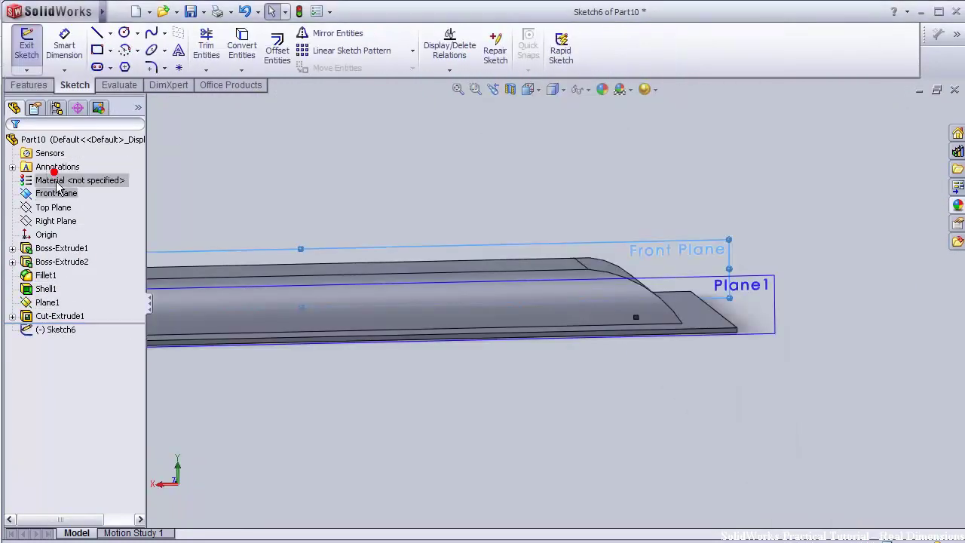
pyautogui.press('space')
pyautogui.doubleClick(128, 129)
# - Draw a corner rectangle outlining the raised tray and exit the sketch
pyautogui.click(97, 50)
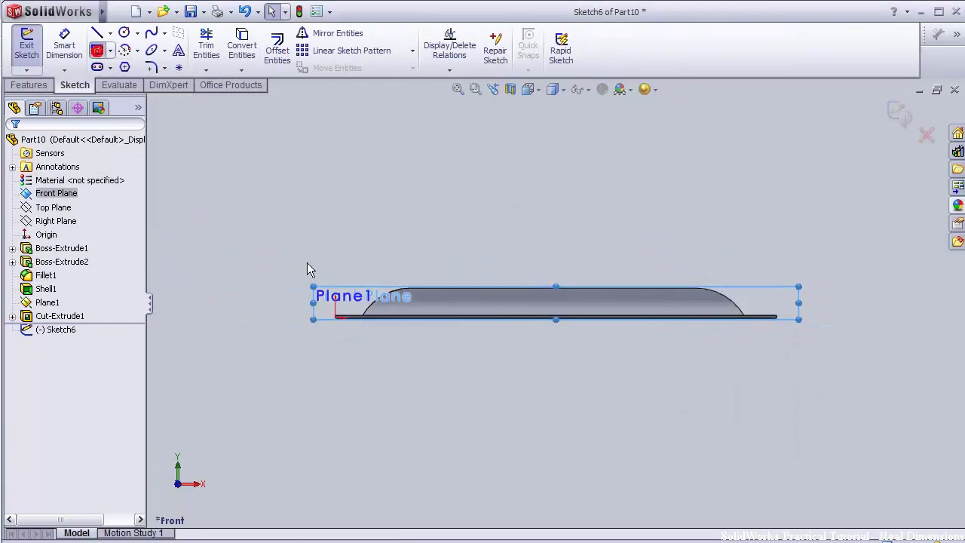
pyautogui.click(369, 295)
pyautogui.click(715, 321)
pyautogui.press('Escape')
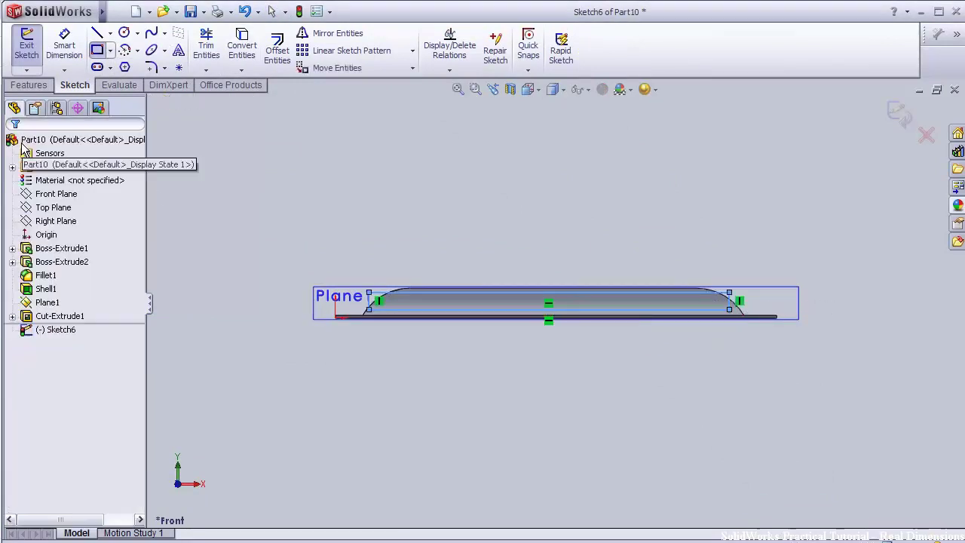
pyautogui.moveTo(716, 324)
pyautogui.mouseDown(button='middle')
pyautogui.moveTo(581, 187)
pyautogui.moveTo(483, 252)
pyautogui.moveTo(487, 259)
pyautogui.mouseUp(button='middle')
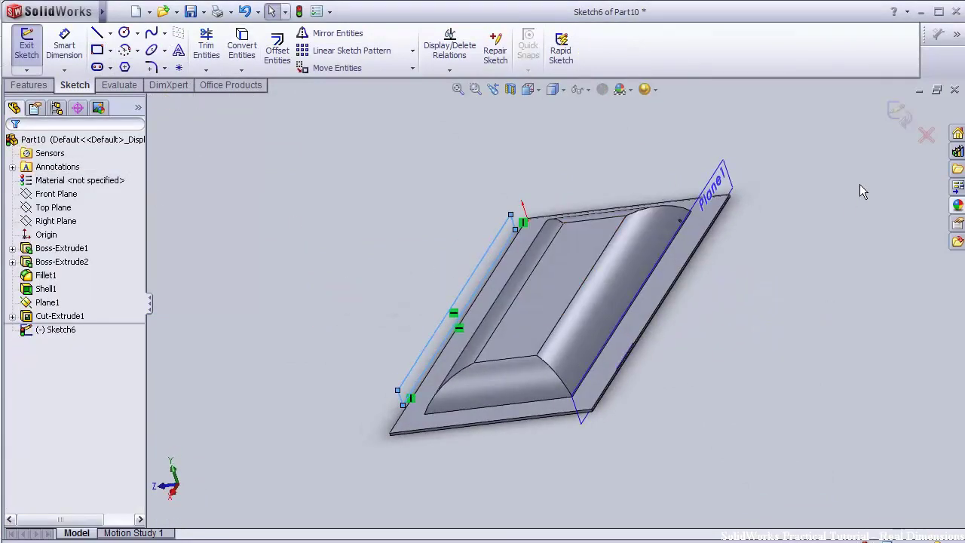
pyautogui.click(896, 113)
# - Start a linear pattern using Sketch6's long and short lines as its two directions
pyautogui.click(437, 69)
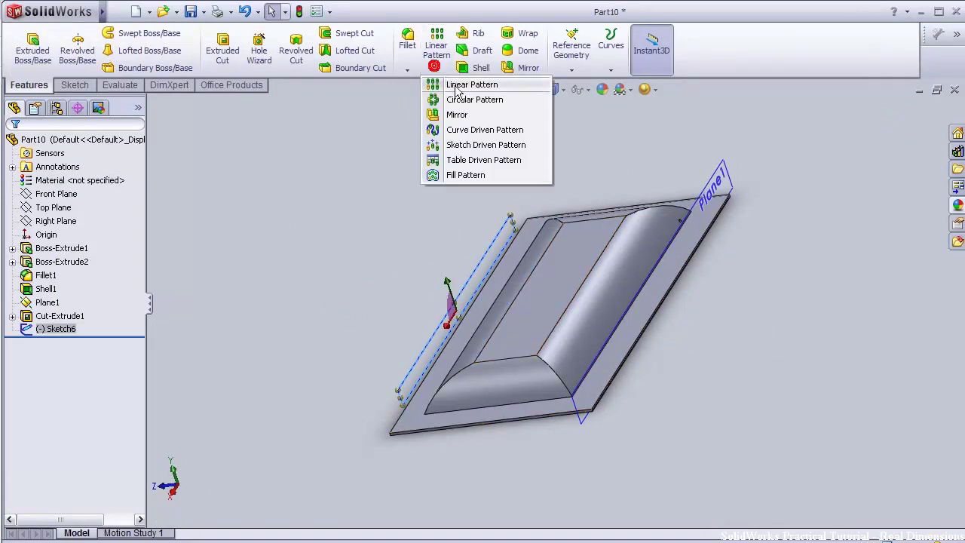
pyautogui.click(464, 73)
pyautogui.click(431, 335)
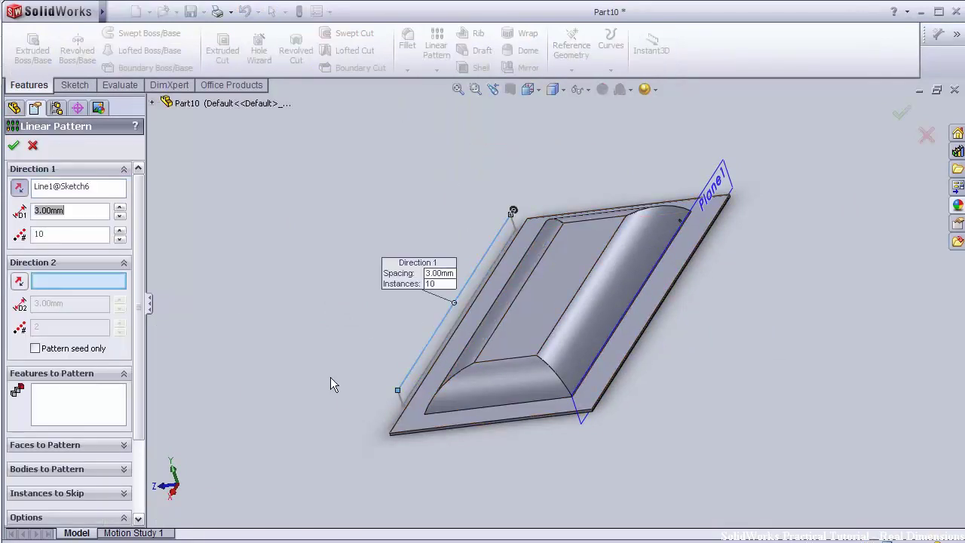
pyautogui.click(402, 402)
pyautogui.click(153, 104)
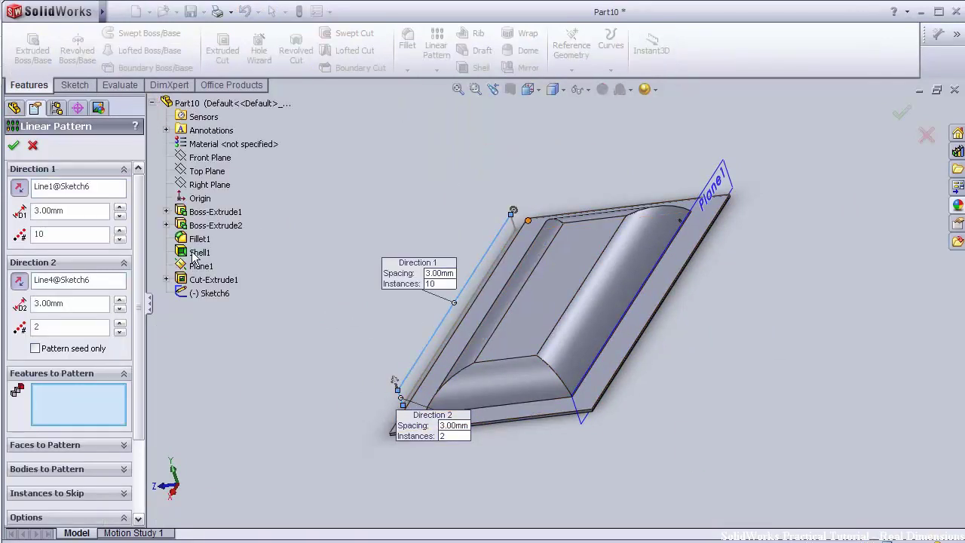
# - Face the part from the front and edit Direction 1's instance count to 20
pyautogui.press('space')
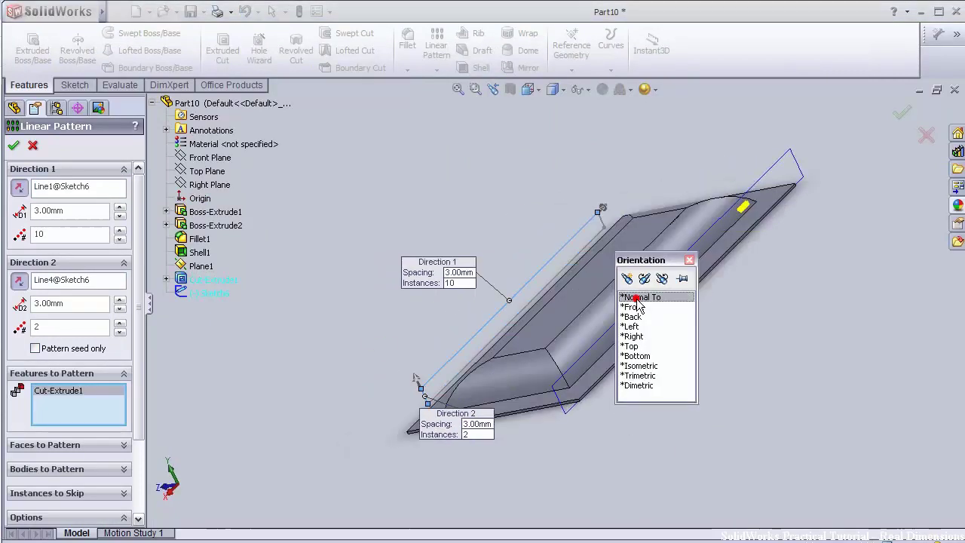
pyautogui.doubleClick(656, 319)
pyautogui.scroll(-3, 314, 299)
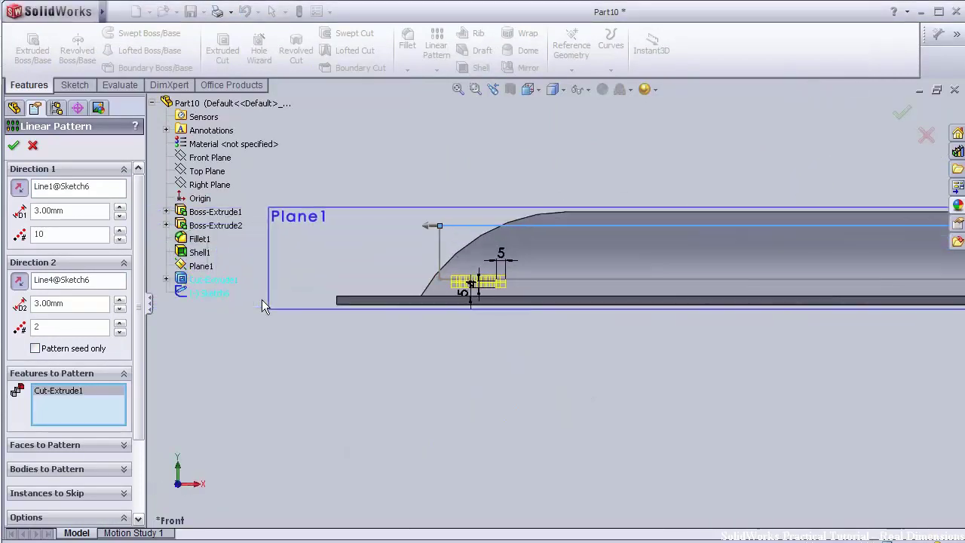
pyautogui.click(67, 237)
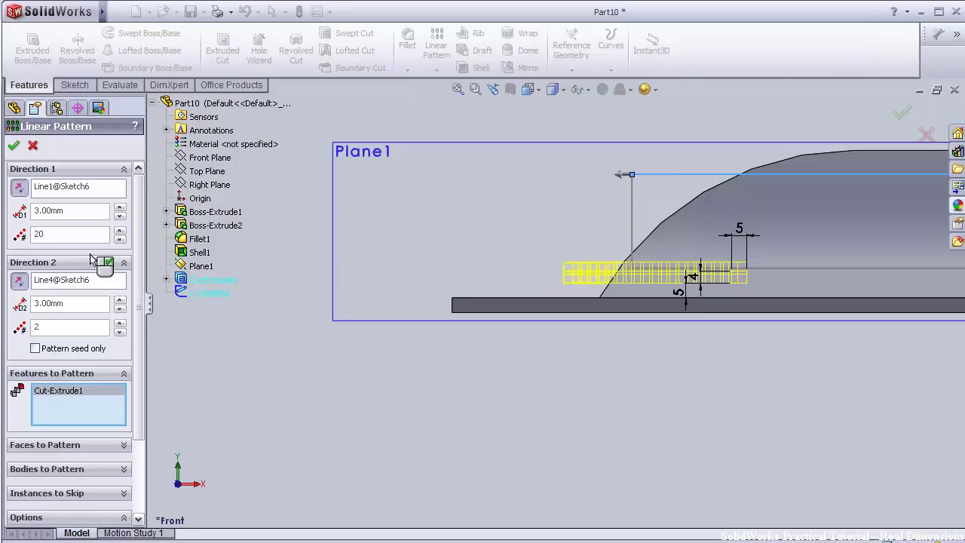